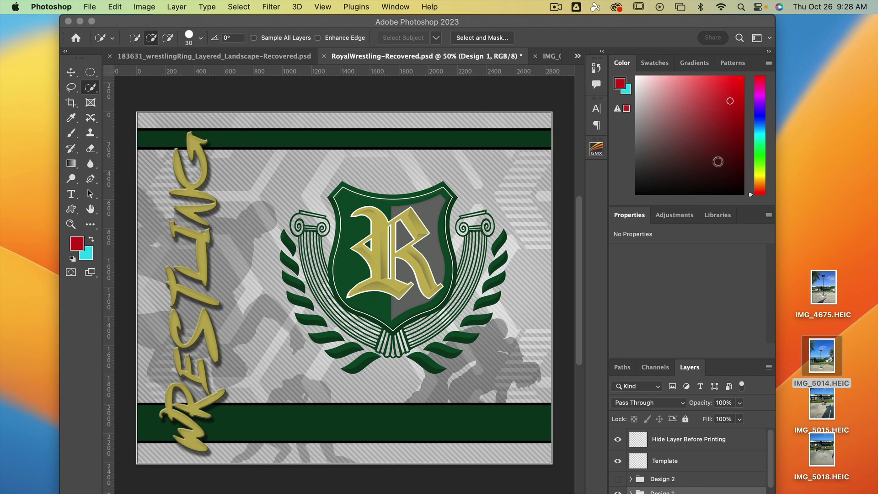
# Preview the desktop photos IMG_5014.HEIC and IMG_5018.HEIC with Quick Look
pyautogui.click(828, 368)
pyautogui.press('space')
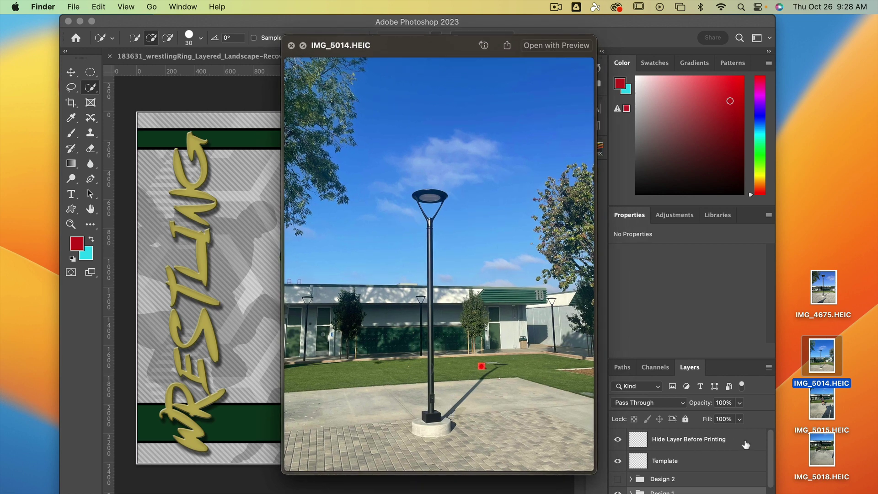
pyautogui.click(829, 462)
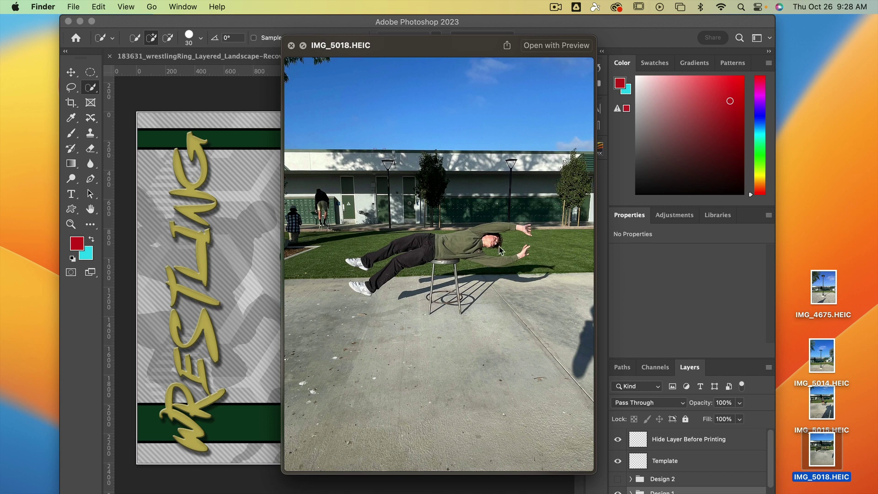
pyautogui.click(825, 363)
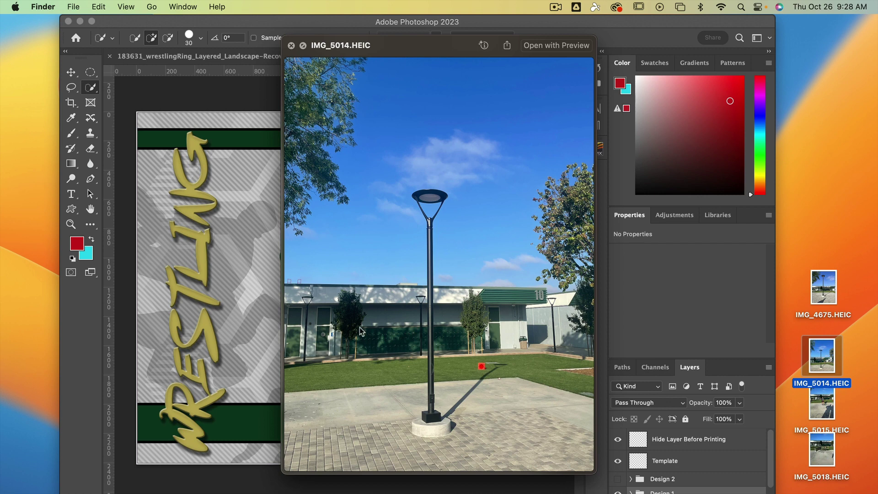
pyautogui.press('space')
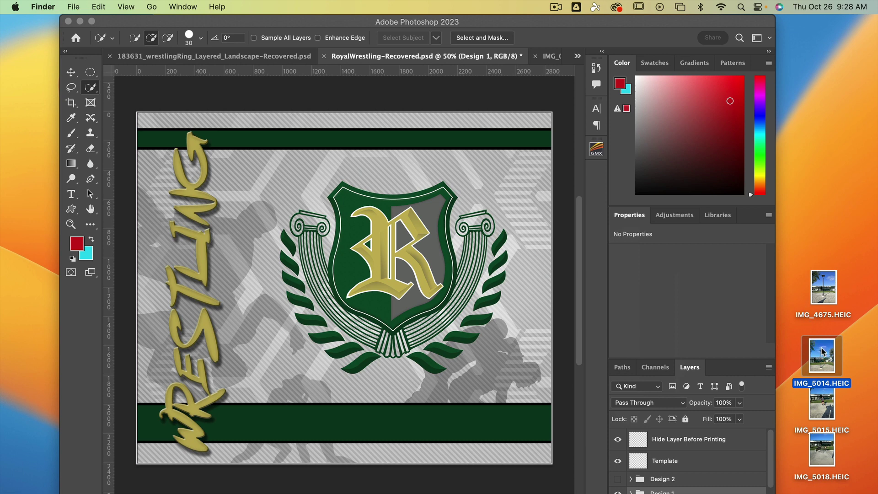
# Open IMG_5014.HEIC and IMG_5018.HEIC from the desktop as separate documents in Photoshop
pyautogui.moveTo(821, 356); pyautogui.dragTo(135, 457)
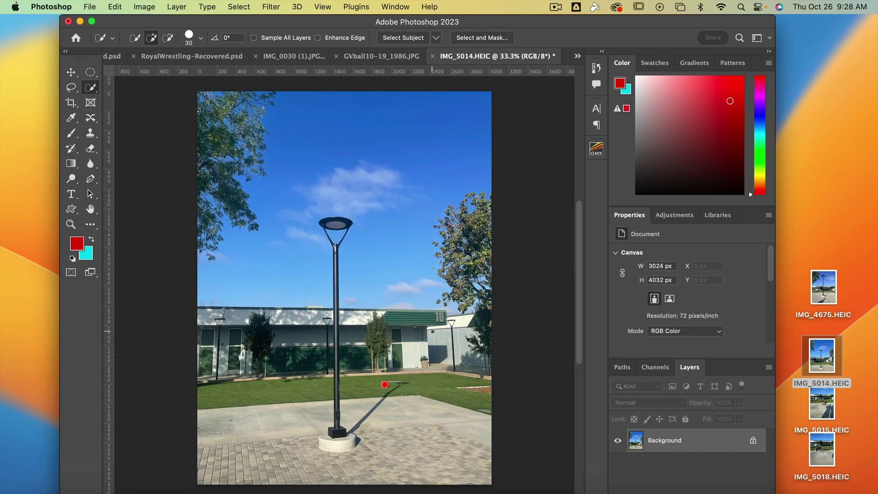
pyautogui.click(822, 464)
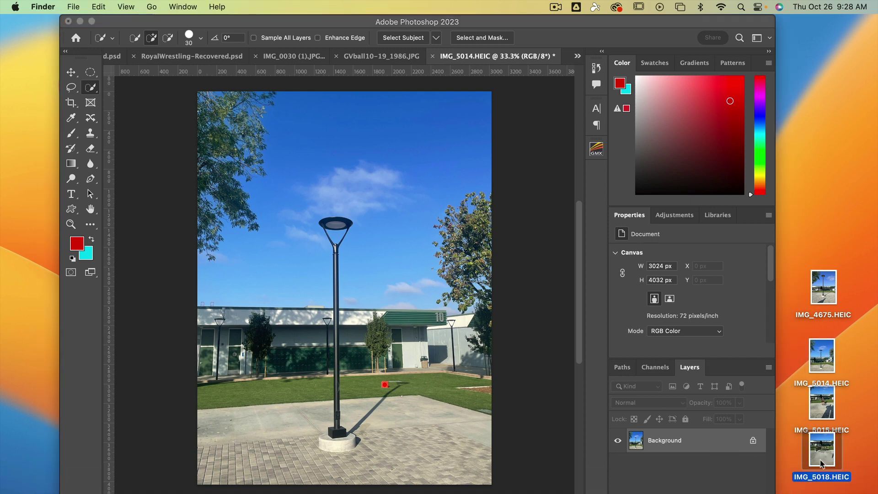
pyautogui.moveTo(822, 456); pyautogui.dragTo(147, 466)
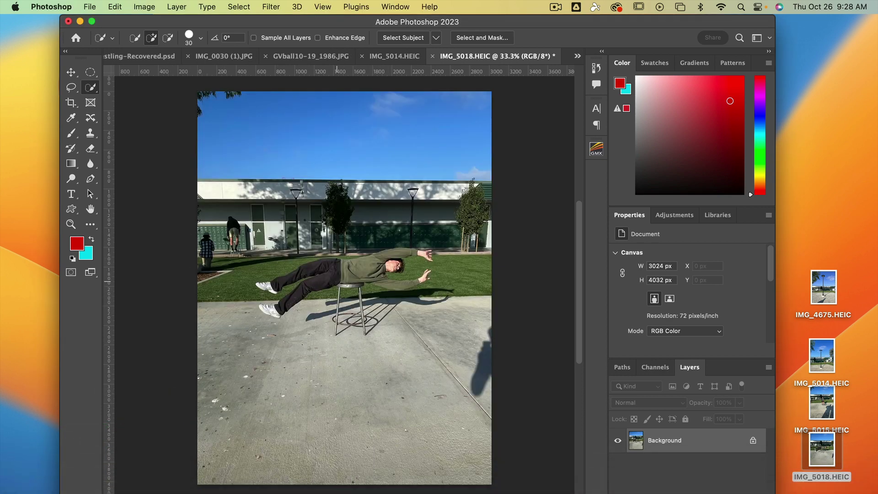
# In the IMG_5014.HEIC document, outline the orange cone on the grass with a loose freehand Lasso selection
pyautogui.click(394, 56)
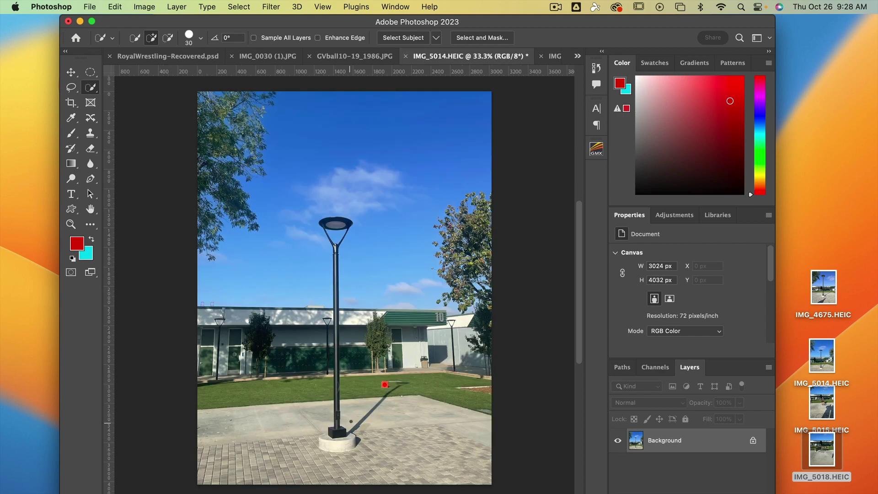
pyautogui.moveTo(380, 388); pyautogui.dragTo(505, 372)
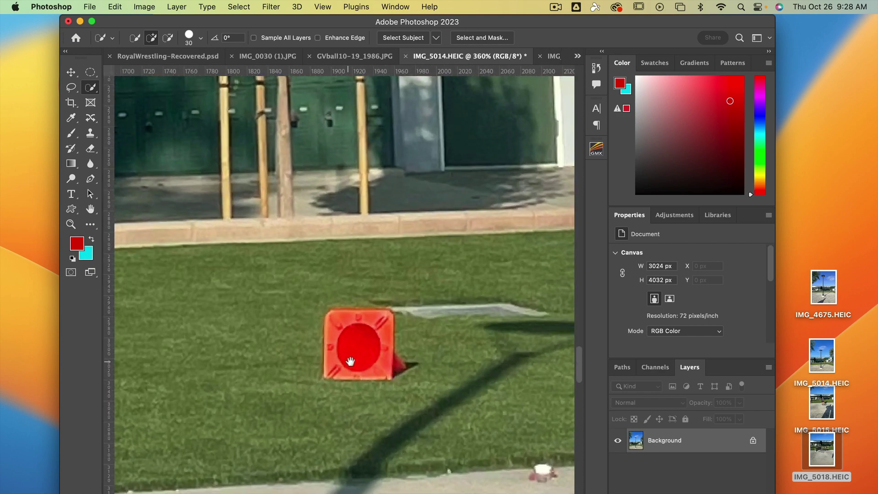
pyautogui.moveTo(362, 361); pyautogui.dragTo(473, 317)
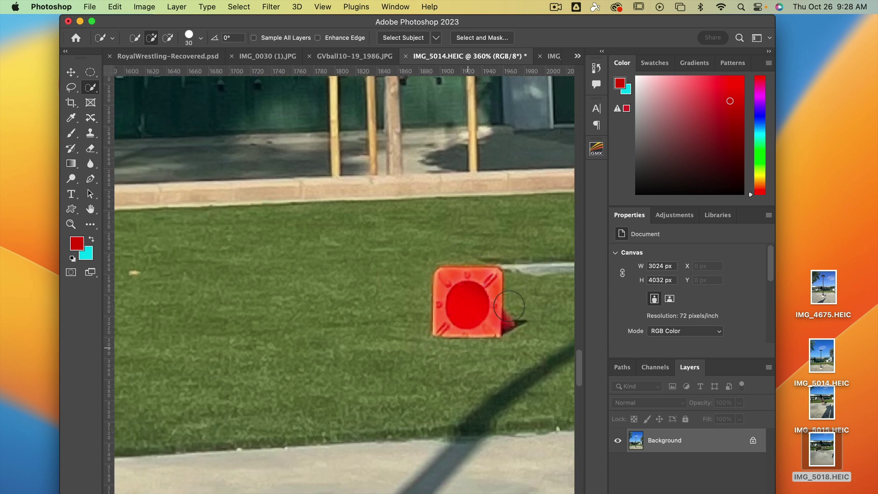
pyautogui.click(71, 87)
pyautogui.moveTo(550, 287); pyautogui.dragTo(417, 279)
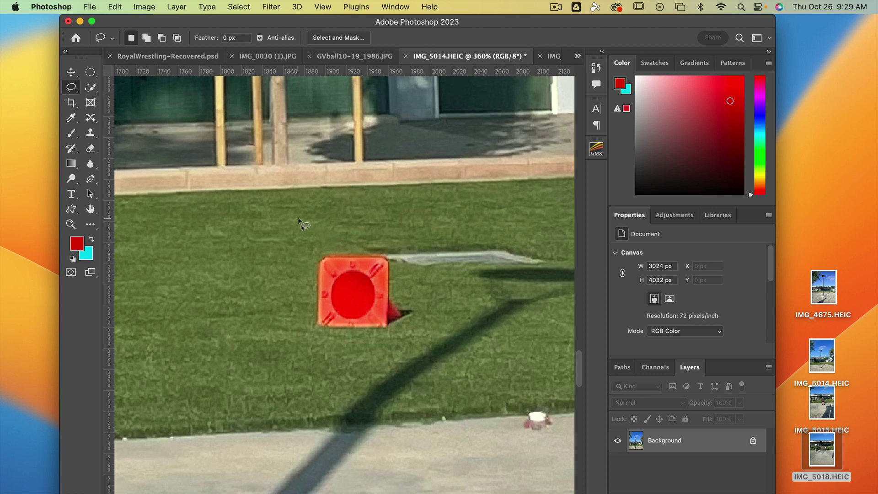
pyautogui.moveTo(294, 219)
pyautogui.mouseDown()
pyautogui.moveTo(235, 257)
pyautogui.moveTo(249, 297)
pyautogui.moveTo(297, 299)
pyautogui.moveTo(345, 260)
pyautogui.moveTo(332, 215)
pyautogui.moveTo(294, 219)
pyautogui.mouseUp()
pyautogui.press('super+d')
pyautogui.moveTo(353, 247)
pyautogui.mouseDown()
pyautogui.moveTo(318, 252)
pyautogui.moveTo(299, 310)
pyautogui.moveTo(315, 341)
pyautogui.moveTo(370, 340)
pyautogui.mouseUp()
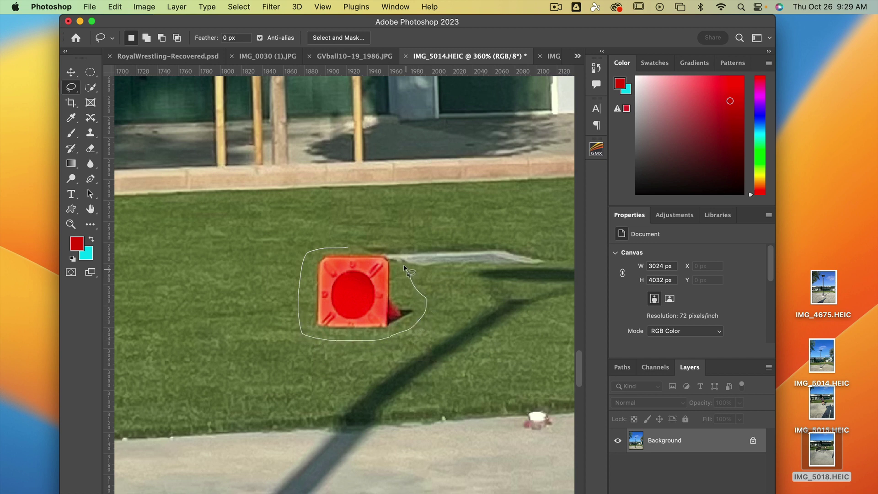
pyautogui.moveTo(405, 269)
pyautogui.mouseDown()
pyautogui.moveTo(371, 243)
pyautogui.moveTo(336, 251)
pyautogui.mouseUp()
# Fill the selection around the cone with Content-Aware contents at 100% opacity and deselect it
pyautogui.click(144, 6)
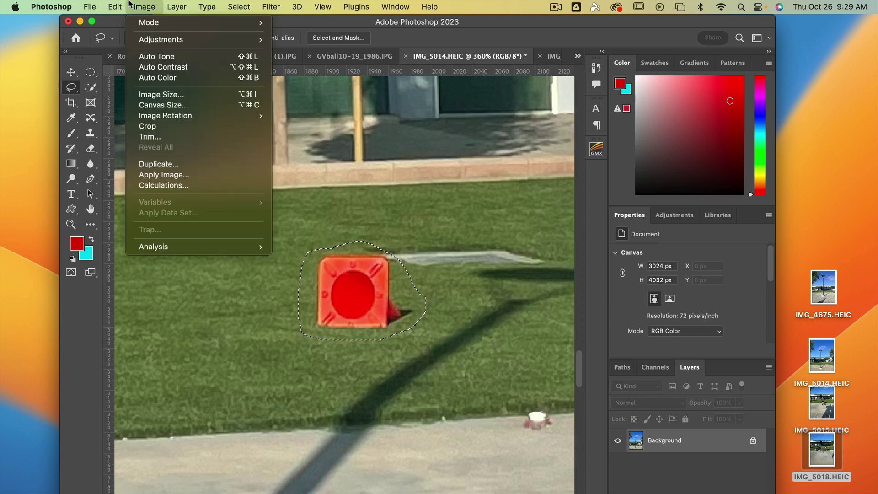
pyautogui.moveTo(115, 6)
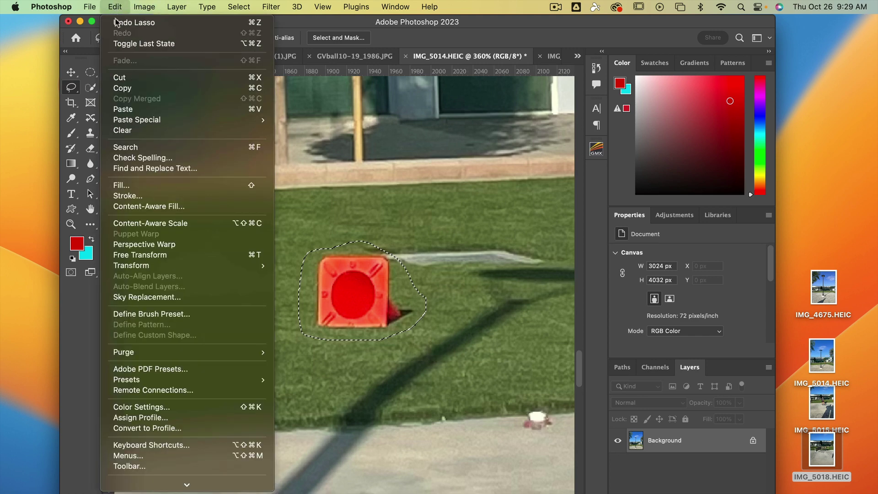
pyautogui.click(147, 186)
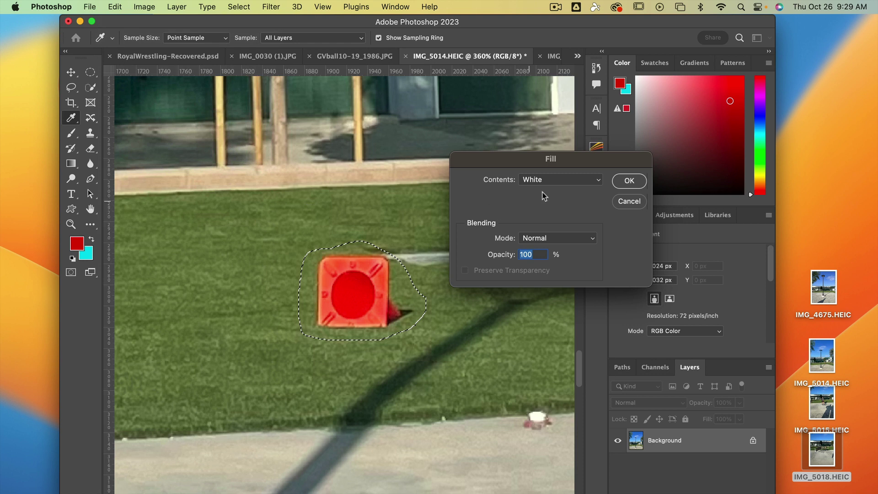
pyautogui.click(554, 183)
pyautogui.click(548, 180)
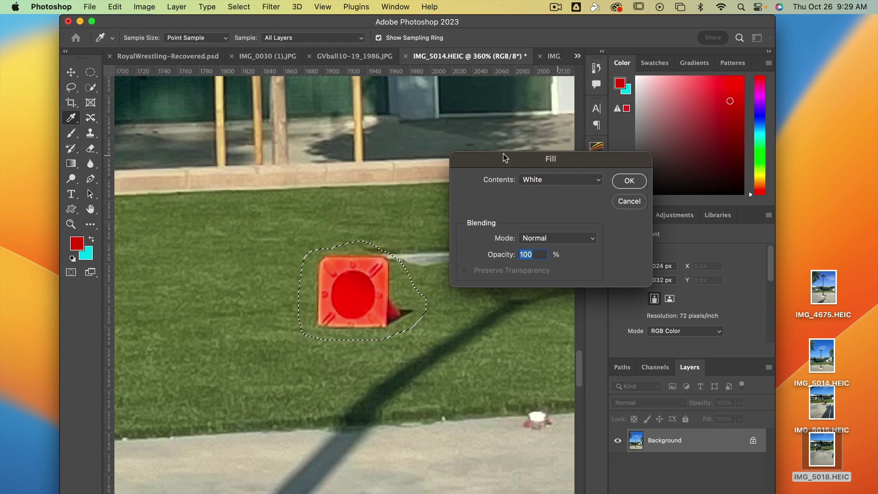
pyautogui.click(540, 183)
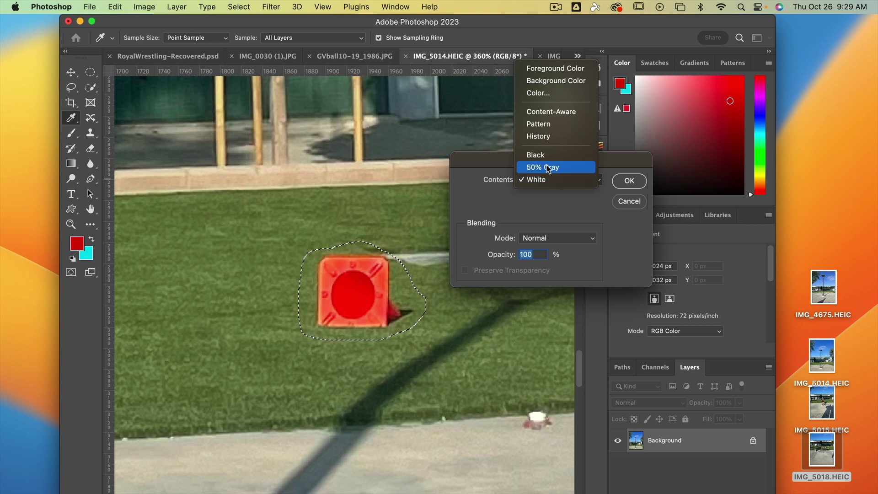
pyautogui.click(575, 115)
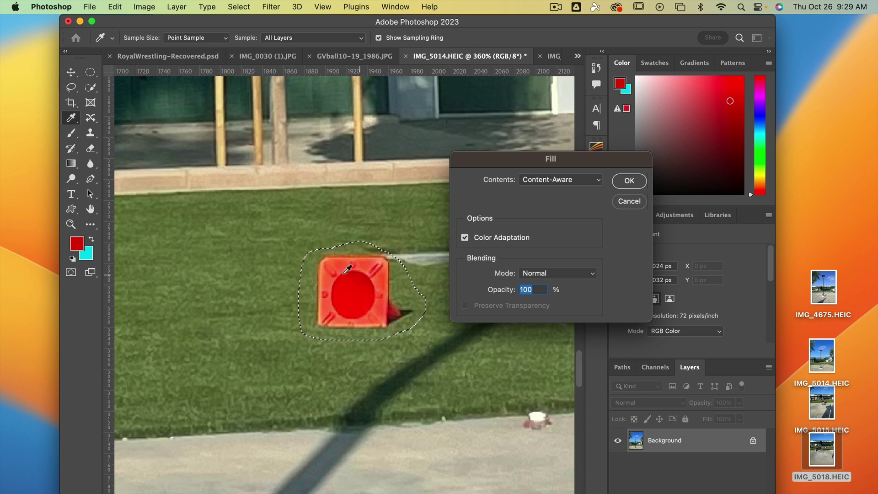
pyautogui.click(639, 181)
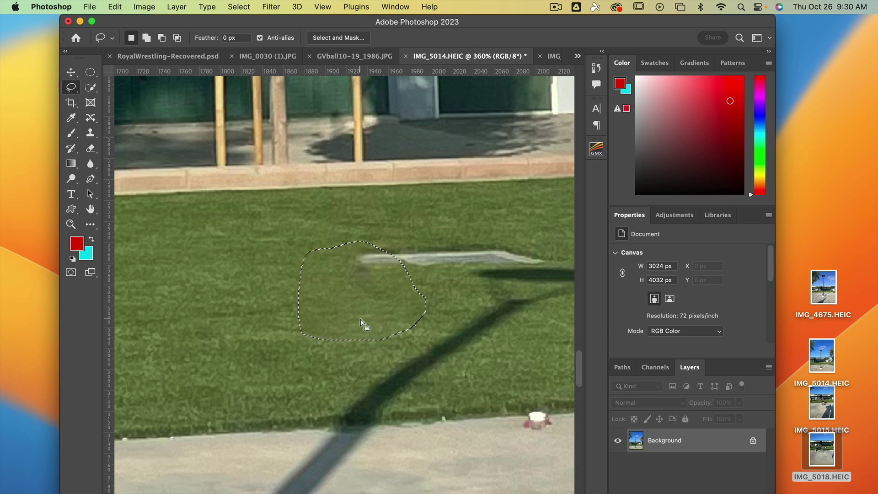
pyautogui.press('super+d')
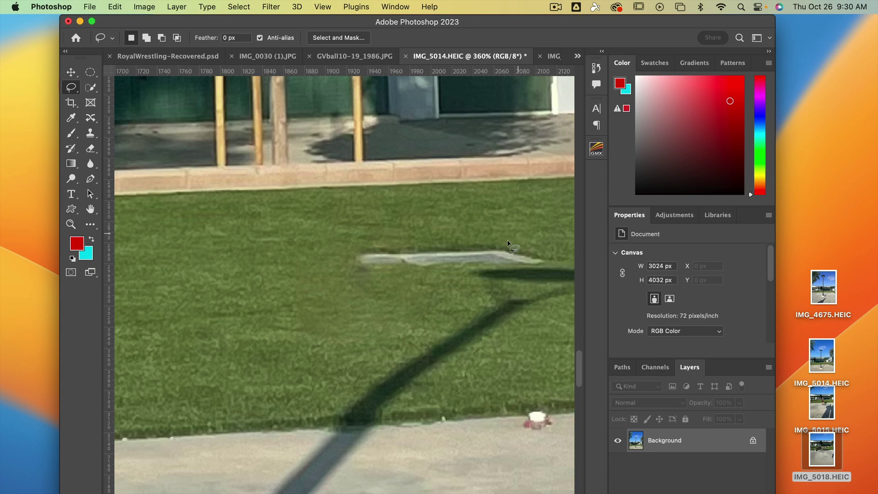
# Switch to the IMG_5018.HEIC document and zoom in on the levitating person's white shoes
pyautogui.moveTo(453, 276); pyautogui.dragTo(348, 280)
pyautogui.moveTo(394, 317)
pyautogui.mouseDown()
pyautogui.moveTo(445, 288)
pyautogui.moveTo(471, 260)
pyautogui.moveTo(449, 287)
pyautogui.moveTo(424, 399)
pyautogui.mouseUp()
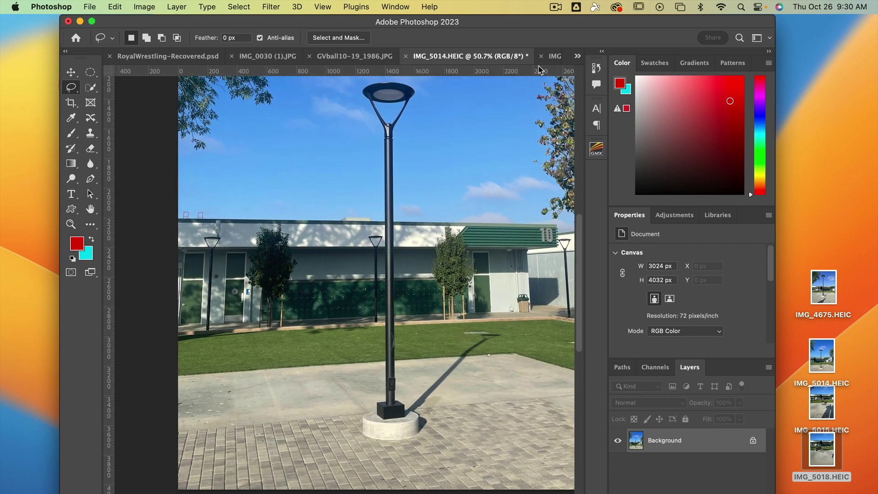
pyautogui.click(556, 56)
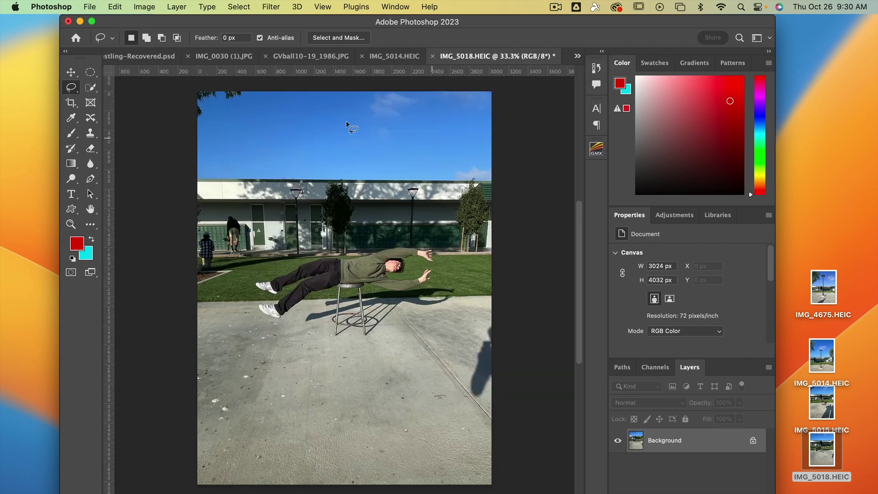
pyautogui.click(72, 225)
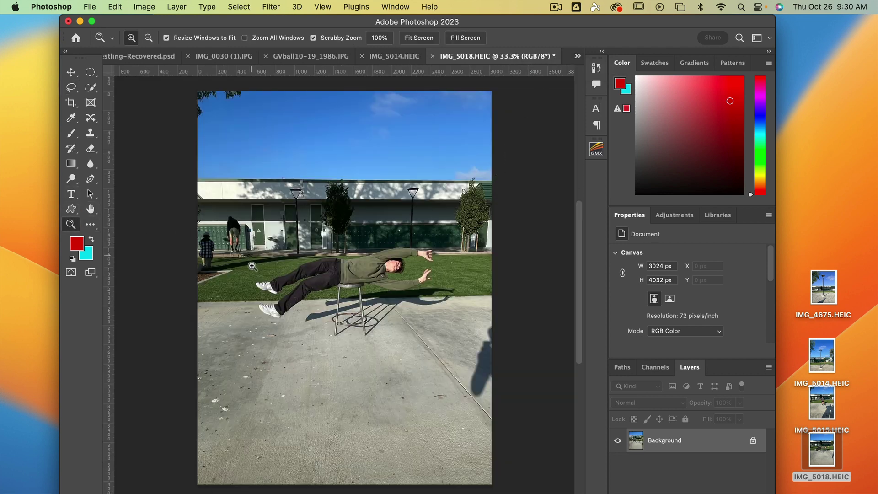
pyautogui.moveTo(262, 286); pyautogui.dragTo(275, 288)
pyautogui.click(276, 288)
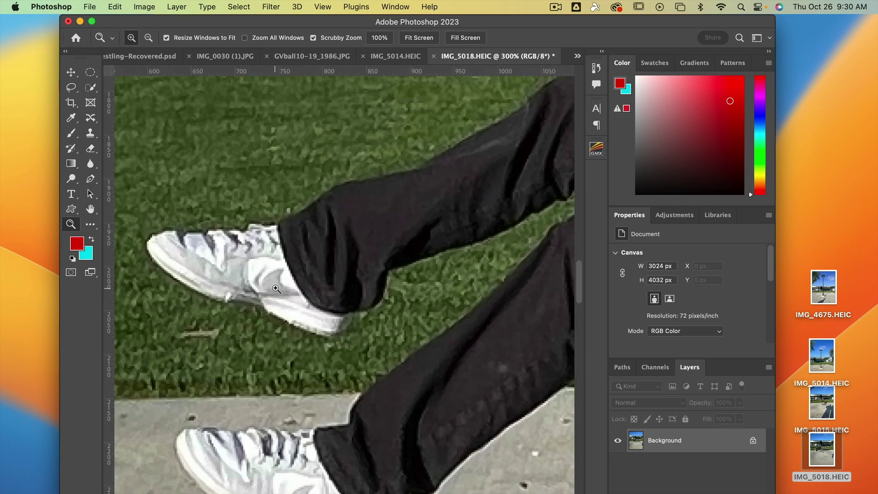
# Try to outline the upper white shoe with the freehand Lasso
pyautogui.click(71, 87)
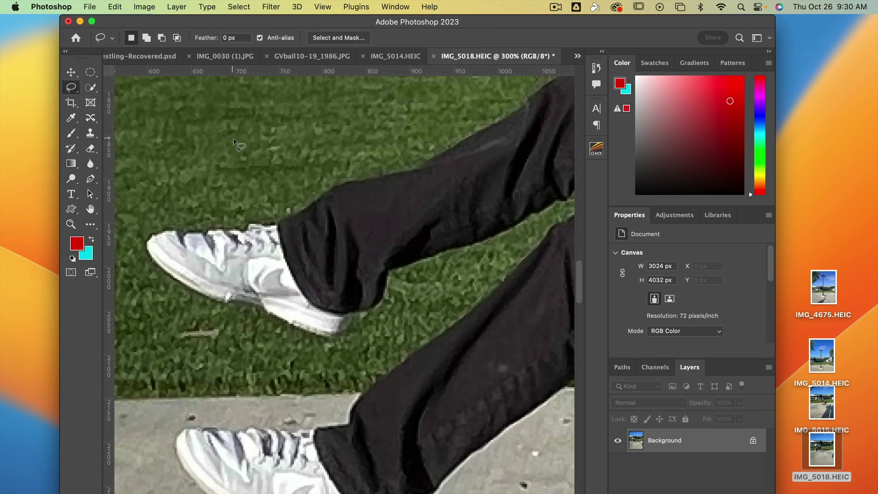
pyautogui.moveTo(264, 226)
pyautogui.mouseDown()
pyautogui.moveTo(148, 239)
pyautogui.moveTo(166, 274)
pyautogui.moveTo(199, 291)
pyautogui.moveTo(239, 295)
pyautogui.mouseUp()
pyautogui.press('super+d')
# Review the alternative tools grouped with the Quick Selection, Lasso and Crop tools
pyautogui.click(91, 87)
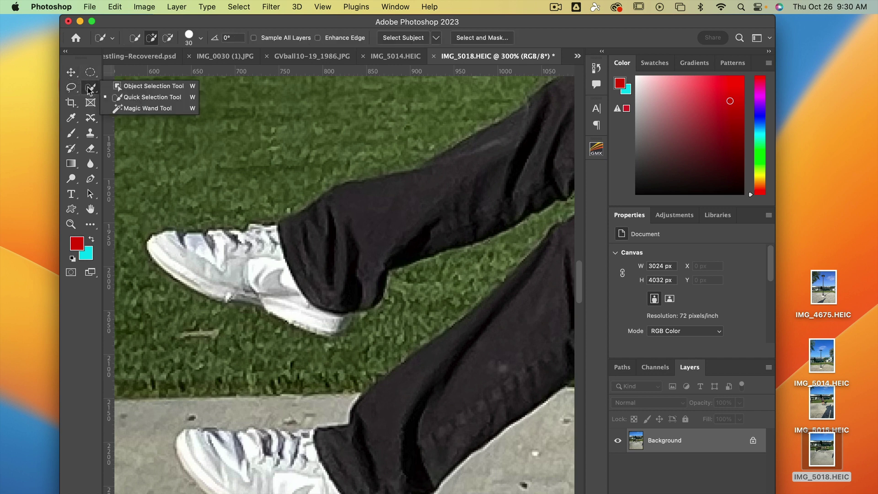
pyautogui.click(134, 108)
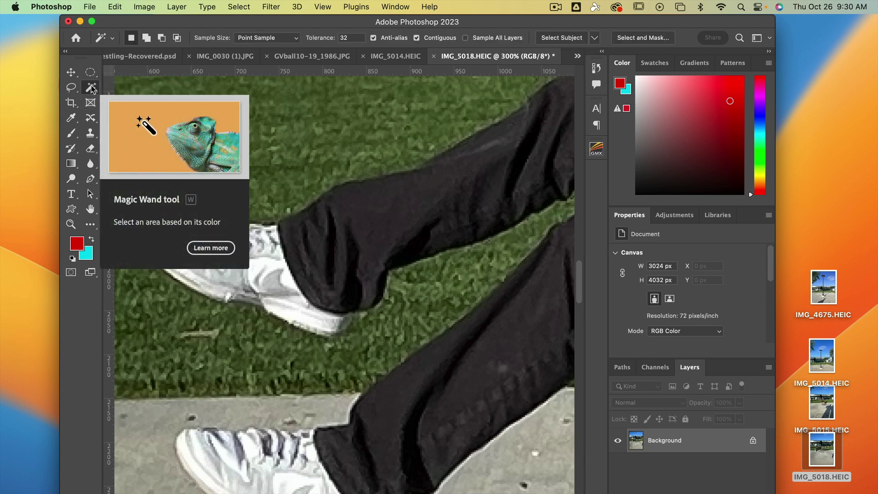
pyautogui.click(91, 88)
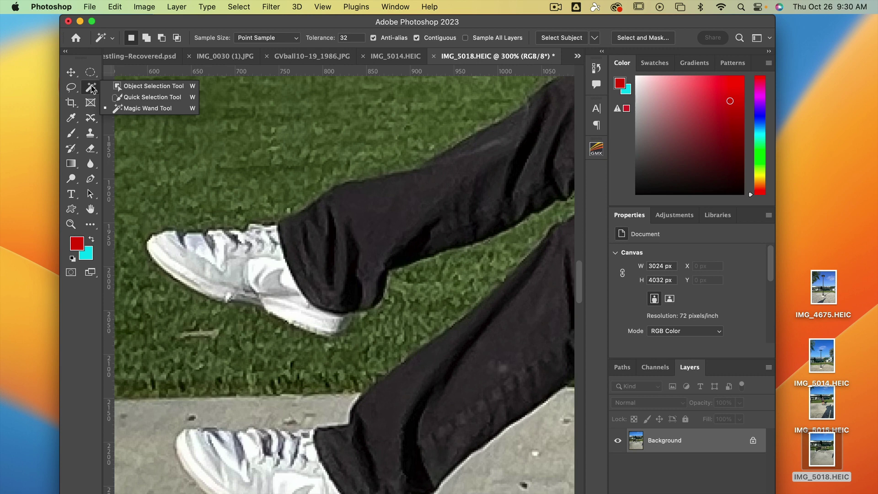
pyautogui.click(91, 88)
pyautogui.click(71, 88)
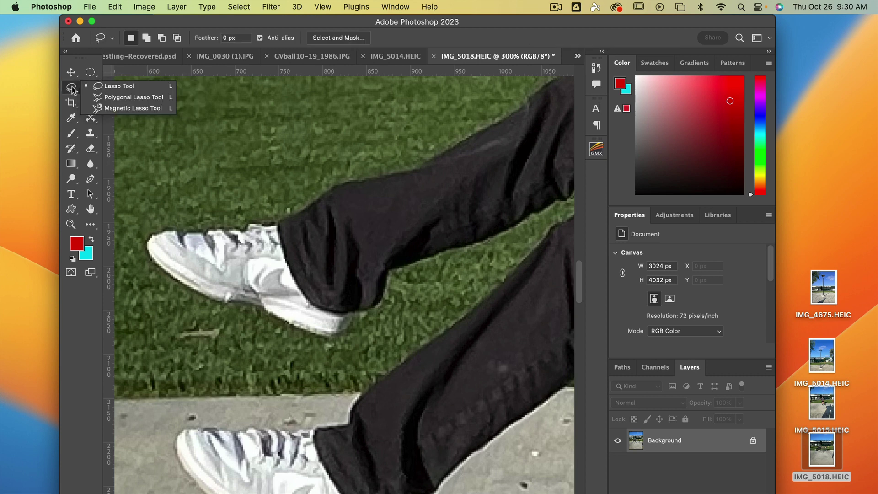
pyautogui.click(70, 104)
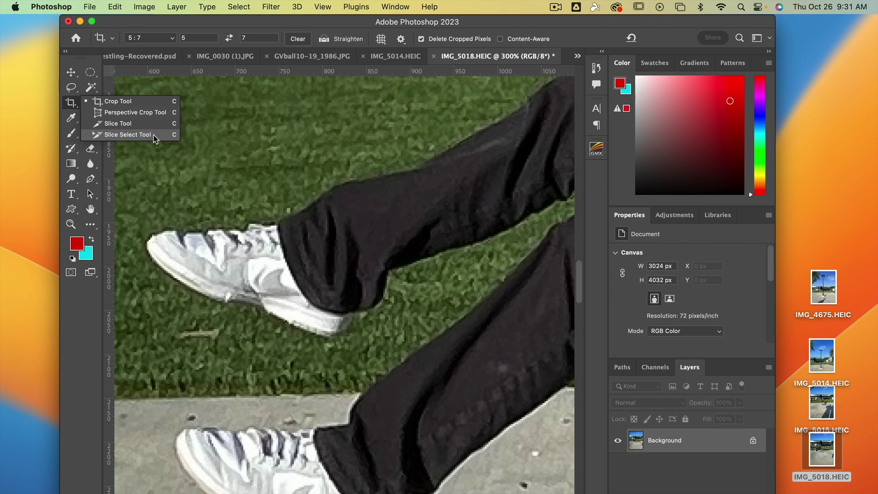
pyautogui.click(86, 101)
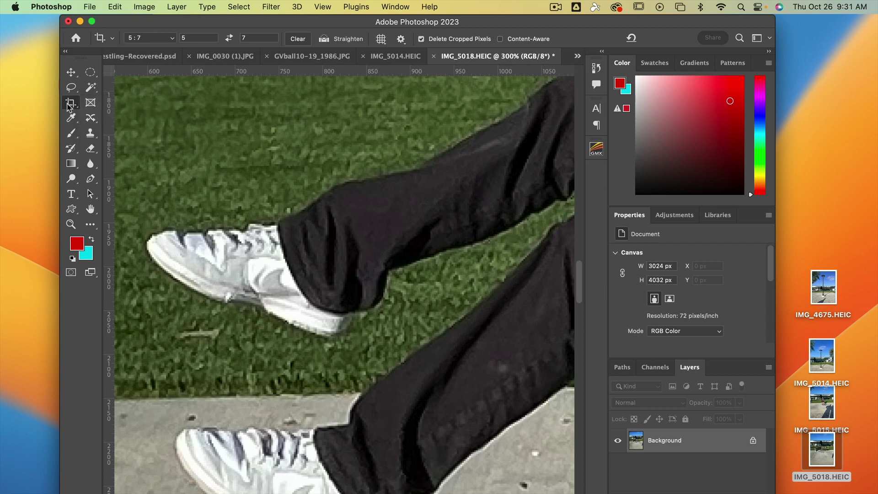
# Activate the Quick Selection tool and take a screenshot of the tool variants grouped with it
pyautogui.click(91, 88)
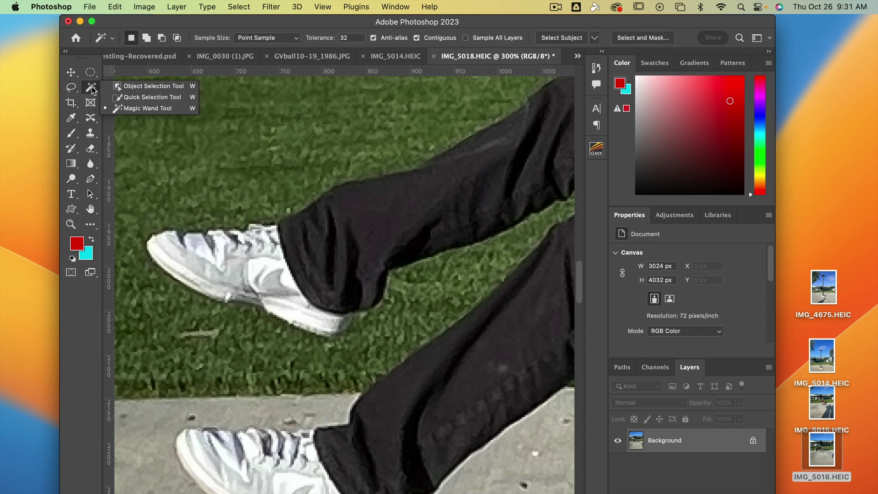
pyautogui.click(187, 99)
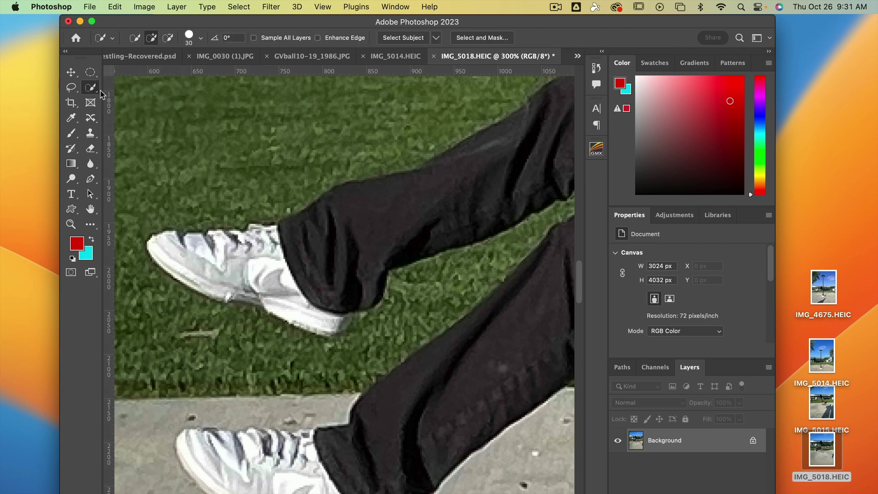
pyautogui.click(97, 90)
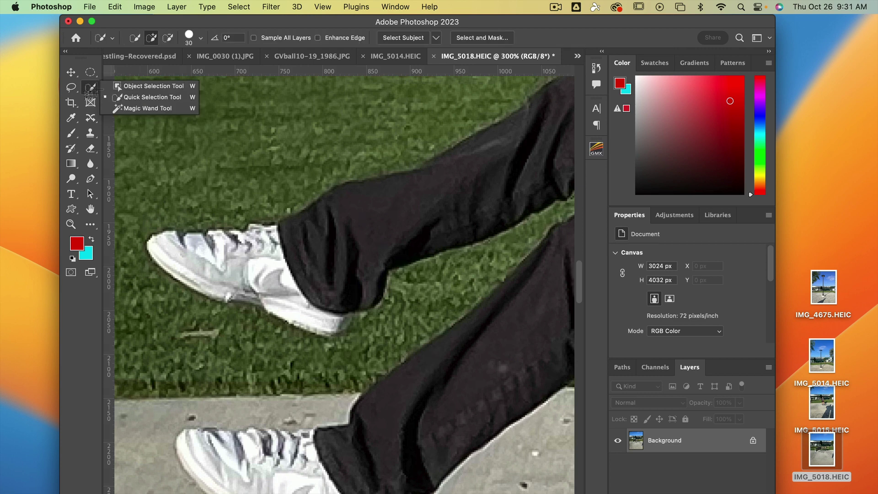
pyautogui.press('super+shift+4')
pyautogui.moveTo(69, 122); pyautogui.dragTo(192, 55)
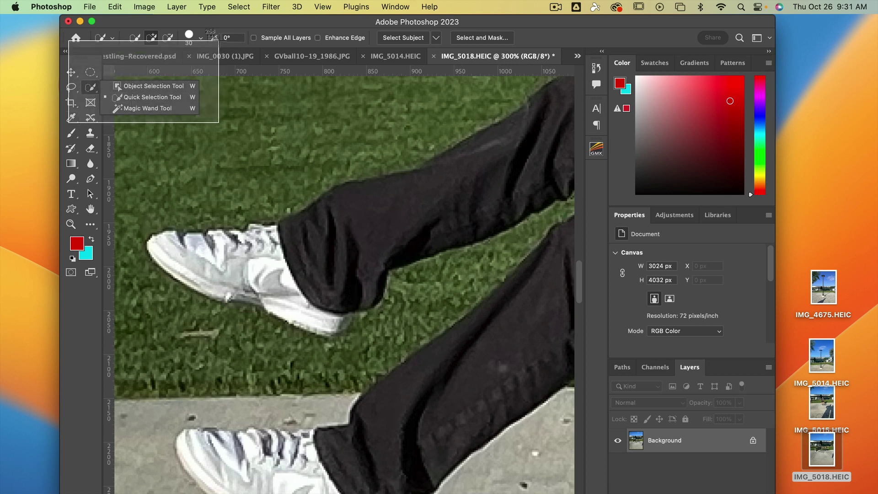
# Select the upper white shoe and its black trouser leg up to near the knee with the Quick Selection tool
pyautogui.click(140, 100)
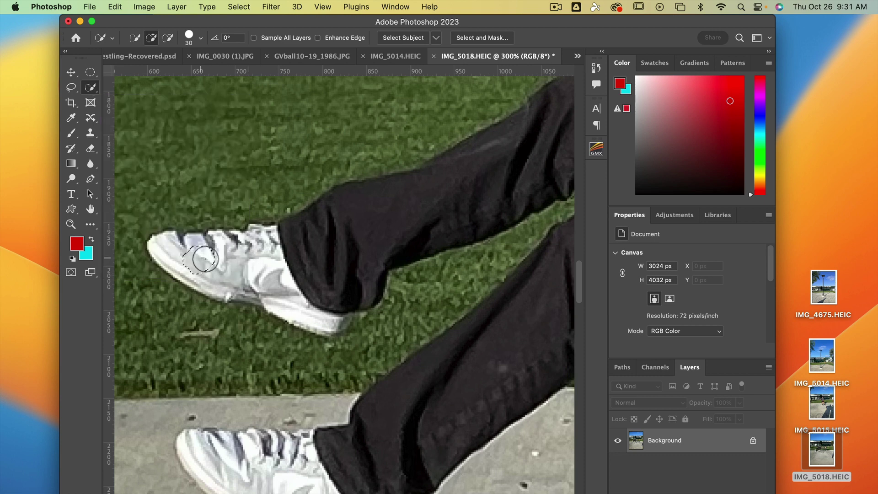
pyautogui.moveTo(201, 258); pyautogui.dragTo(212, 259)
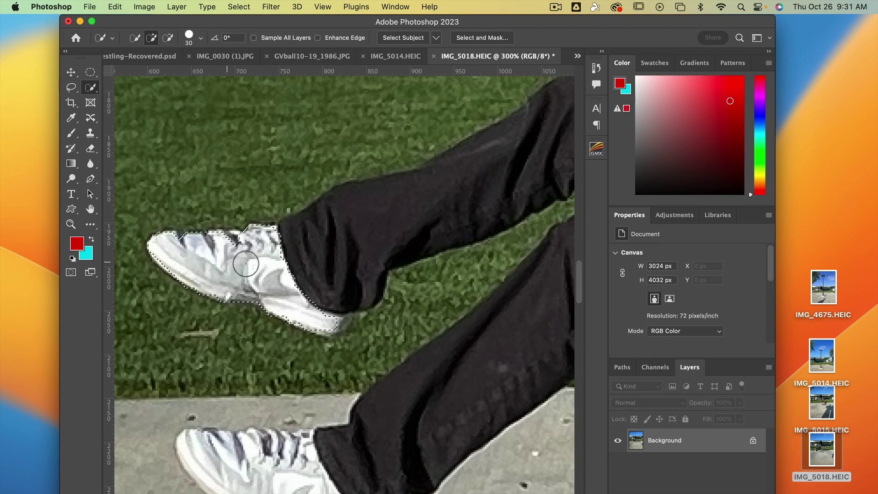
pyautogui.moveTo(270, 266); pyautogui.dragTo(289, 267)
pyautogui.moveTo(355, 244); pyautogui.dragTo(359, 241)
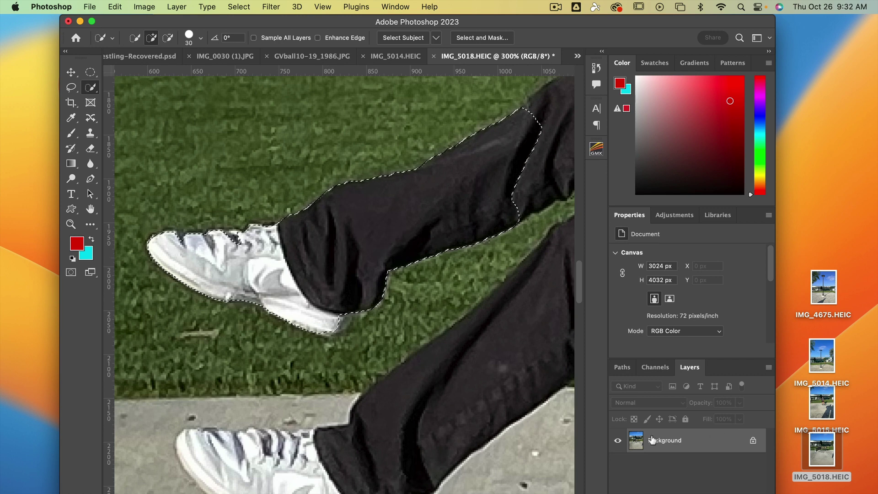
# Unlock the Background layer to turn it into an editable layer
pyautogui.doubleClick(739, 435)
pyautogui.click(753, 440)
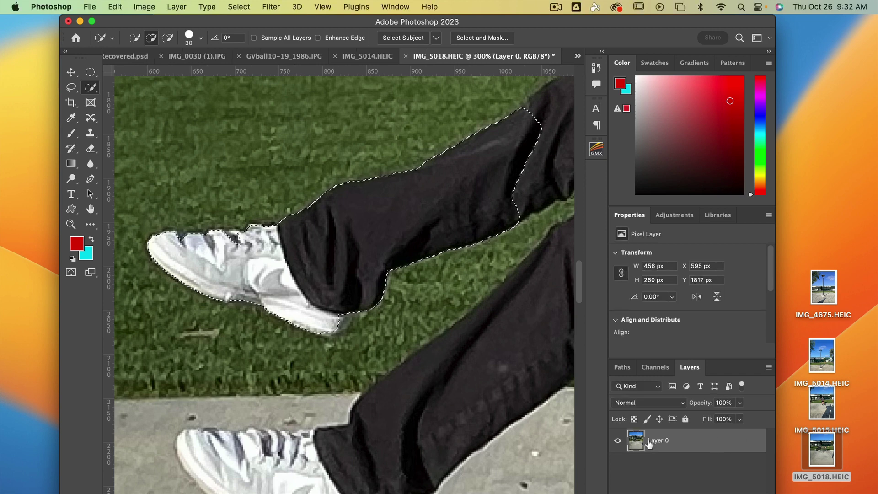
# Hide the photo layer to inspect the shoe and leg selection outline on its own, and show the layer again
pyautogui.click(618, 443)
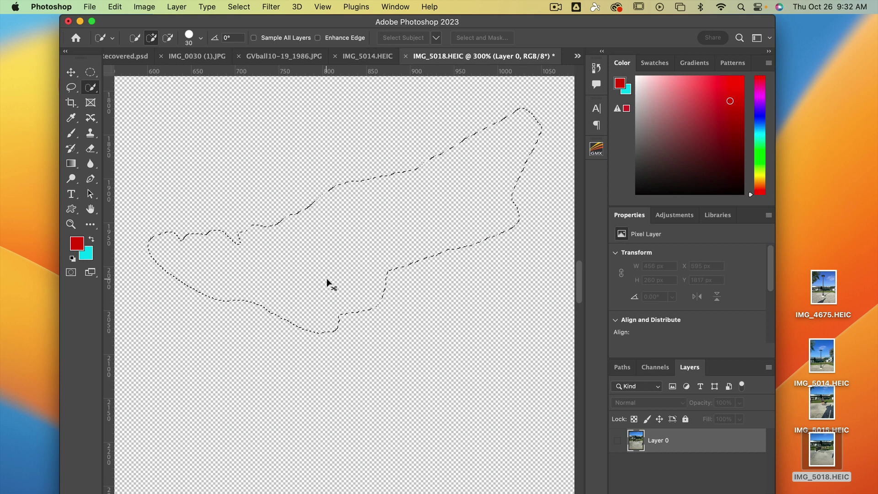
pyautogui.press('super+minus')
pyautogui.press('super+minus')
pyautogui.press('super+minus')
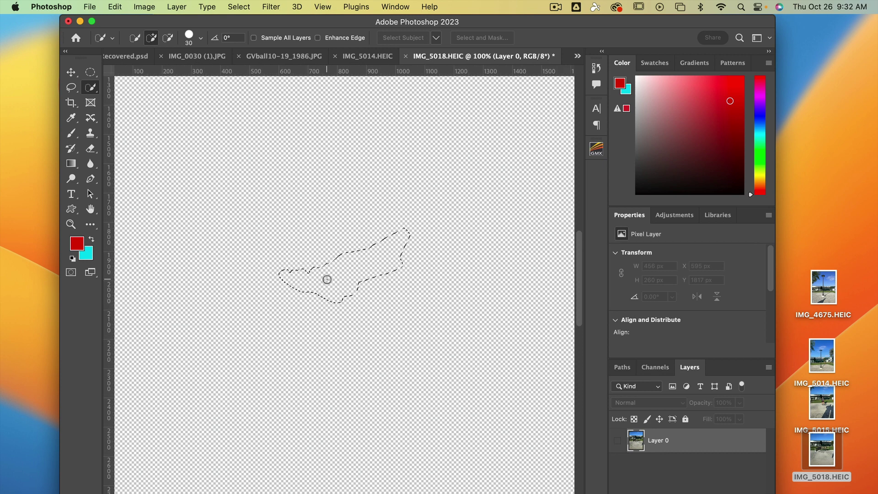
pyautogui.press('super+plus')
pyautogui.press('super+plus')
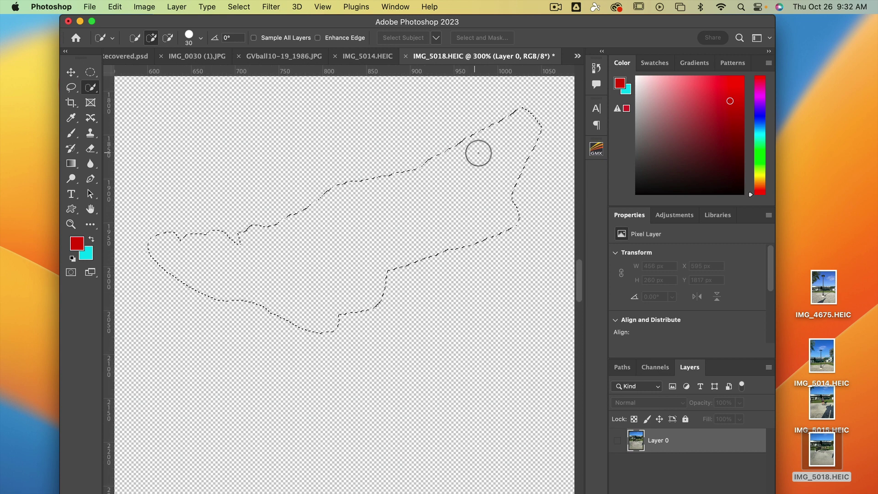
pyautogui.click(618, 442)
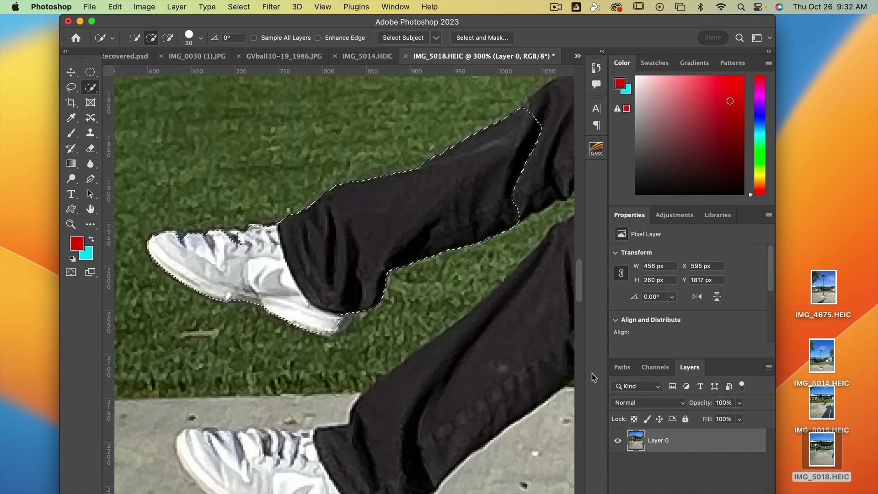
# Extend the quick selection over the rest of the upper leg and the lower black trouser leg
pyautogui.moveTo(429, 186)
pyautogui.mouseDown()
pyautogui.moveTo(306, 289)
pyautogui.moveTo(153, 354)
pyautogui.mouseUp()
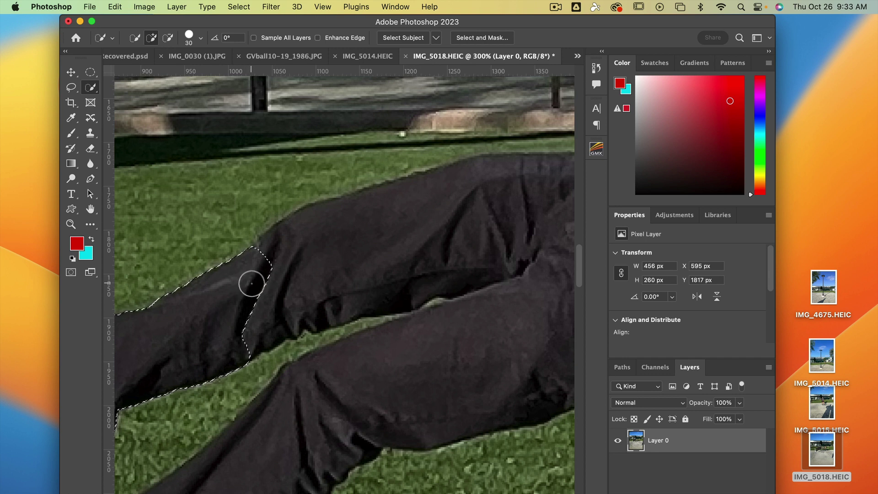
pyautogui.moveTo(288, 266); pyautogui.dragTo(314, 249)
pyautogui.moveTo(230, 360)
pyautogui.mouseDown()
pyautogui.moveTo(257, 345)
pyautogui.moveTo(225, 394)
pyautogui.mouseUp()
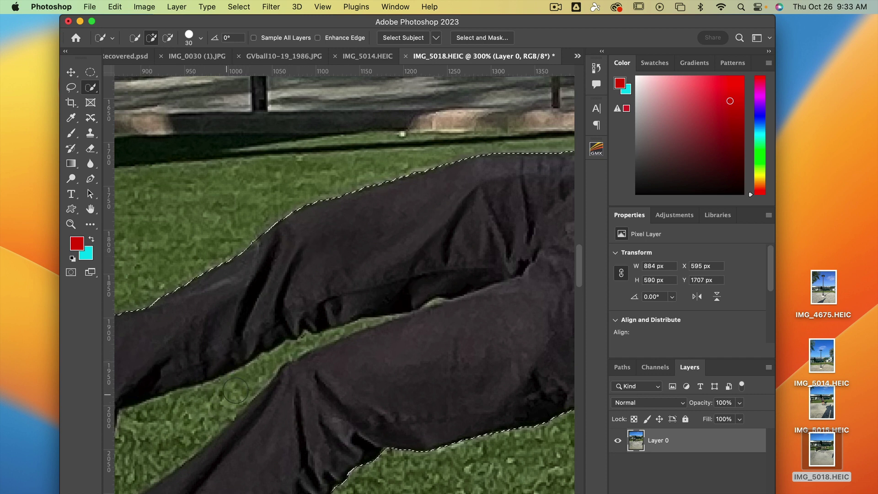
pyautogui.moveTo(269, 369)
pyautogui.mouseDown()
pyautogui.moveTo(390, 220)
pyautogui.moveTo(421, 195)
pyautogui.mouseUp()
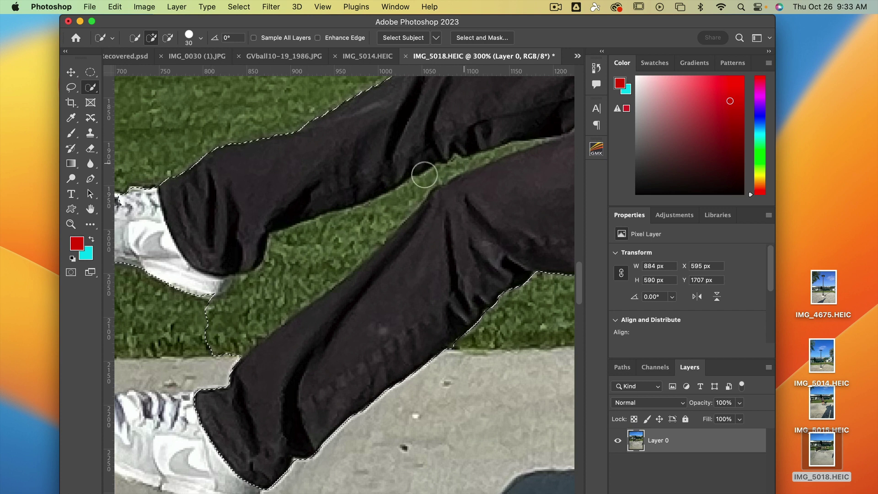
# Lower the layer opacity to 27% to view the selected leg area, and restore it to 100%
pyautogui.click(740, 403)
pyautogui.moveTo(731, 418); pyautogui.dragTo(698, 411)
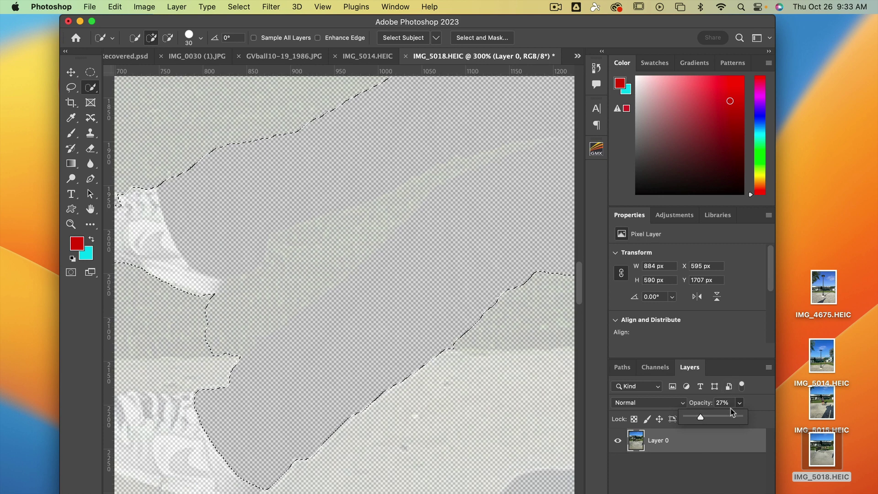
pyautogui.click(740, 417)
# Subtract the wide patch of grass between the two lower legs from the selection
pyautogui.press('alt')
pyautogui.moveTo(204, 343)
pyautogui.mouseDown()
pyautogui.moveTo(290, 280)
pyautogui.moveTo(310, 255)
pyautogui.moveTo(388, 211)
pyautogui.mouseUp()
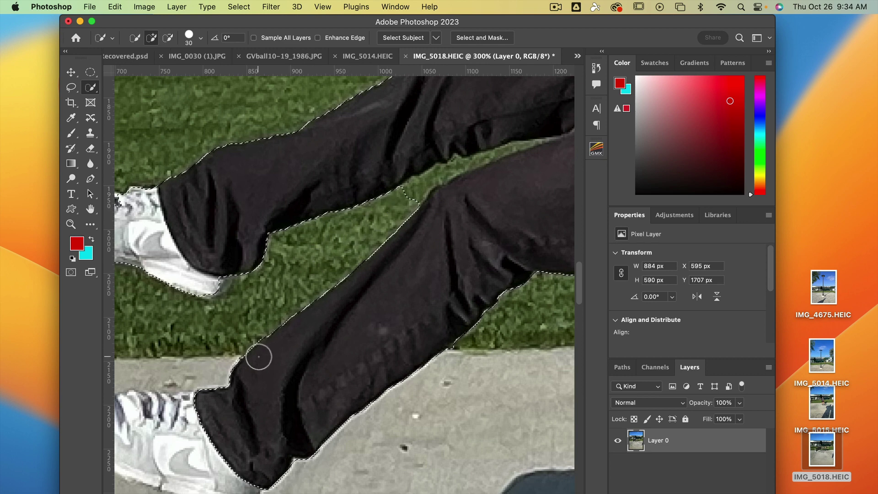
pyautogui.moveTo(484, 186); pyautogui.dragTo(379, 250)
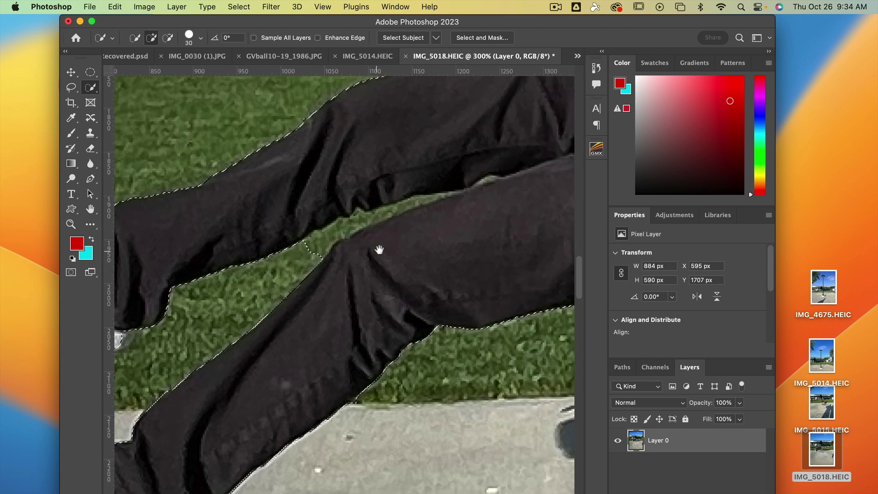
pyautogui.moveTo(335, 230); pyautogui.dragTo(407, 206)
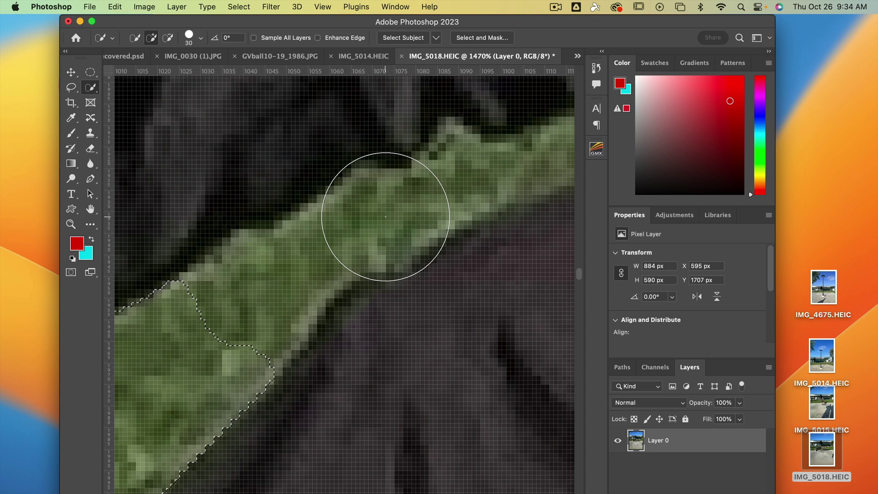
# Subtract the narrowing strip of grass between the knees and thighs using an 11 px Quick Selection brush
pyautogui.rightClick(87, 92)
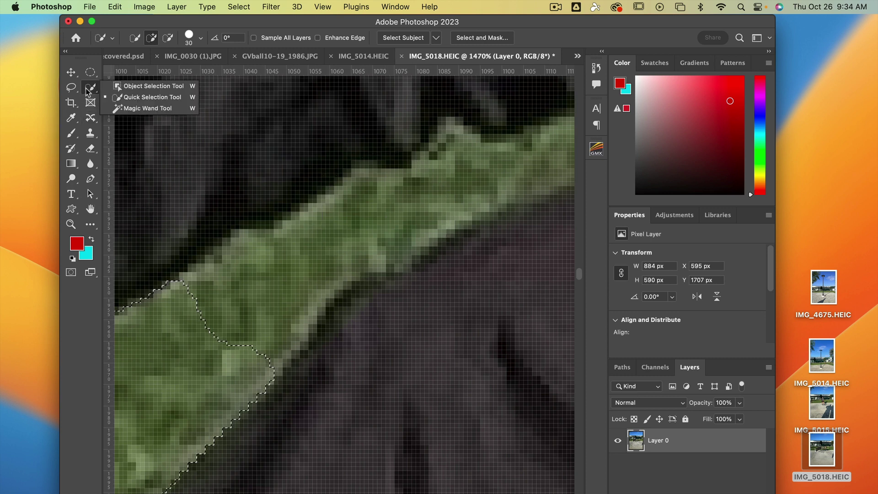
pyautogui.click(152, 97)
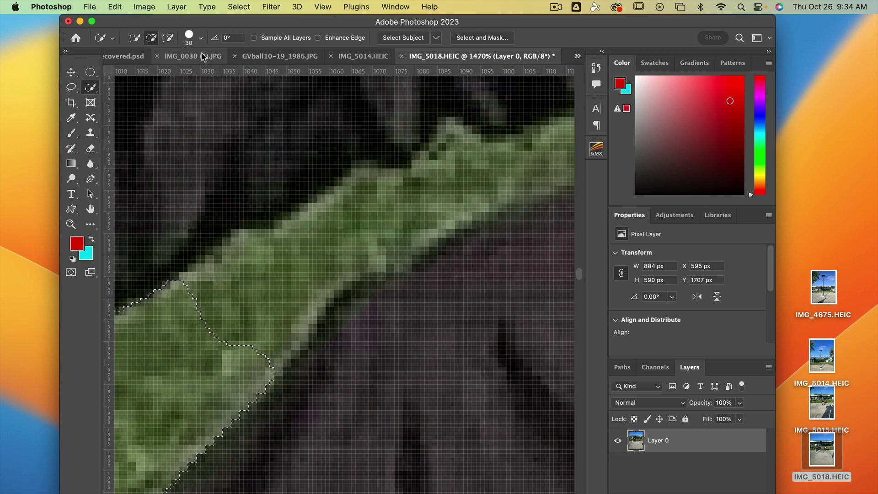
pyautogui.click(201, 38)
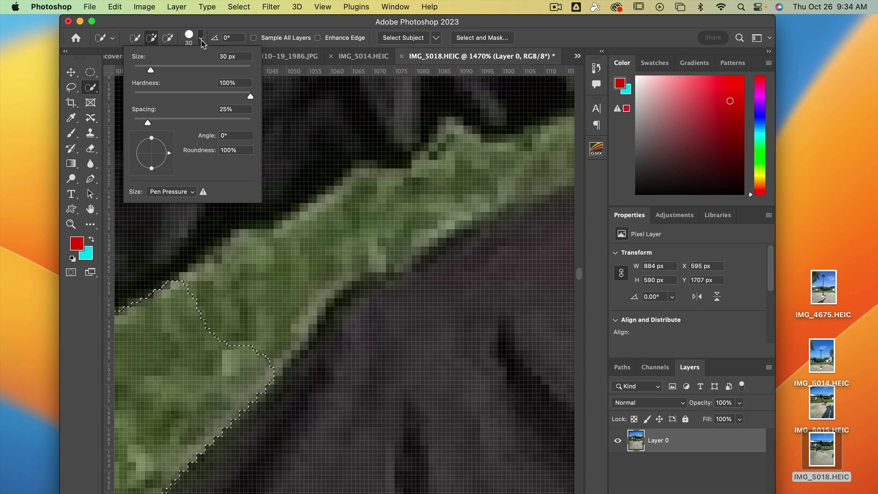
pyautogui.moveTo(150, 70); pyautogui.dragTo(141, 69)
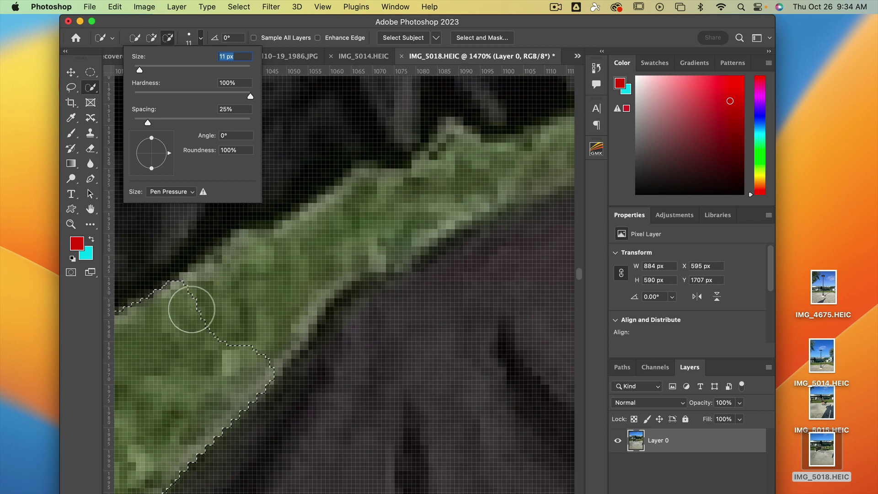
pyautogui.press('Return')
pyautogui.moveTo(188, 313)
pyautogui.mouseDown()
pyautogui.moveTo(294, 255)
pyautogui.moveTo(424, 204)
pyautogui.moveTo(381, 190)
pyautogui.moveTo(430, 266)
pyautogui.moveTo(428, 224)
pyautogui.mouseUp()
pyautogui.moveTo(448, 180)
pyautogui.mouseDown()
pyautogui.moveTo(221, 279)
pyautogui.moveTo(236, 241)
pyautogui.moveTo(349, 232)
pyautogui.moveTo(493, 191)
pyautogui.moveTo(459, 208)
pyautogui.moveTo(416, 262)
pyautogui.mouseUp()
pyautogui.press('alt')
pyautogui.moveTo(336, 258); pyautogui.dragTo(308, 269)
pyautogui.moveTo(458, 183)
pyautogui.mouseDown()
pyautogui.moveTo(341, 218)
pyautogui.moveTo(287, 221)
pyautogui.mouseUp()
pyautogui.moveTo(357, 213); pyautogui.dragTo(427, 197)
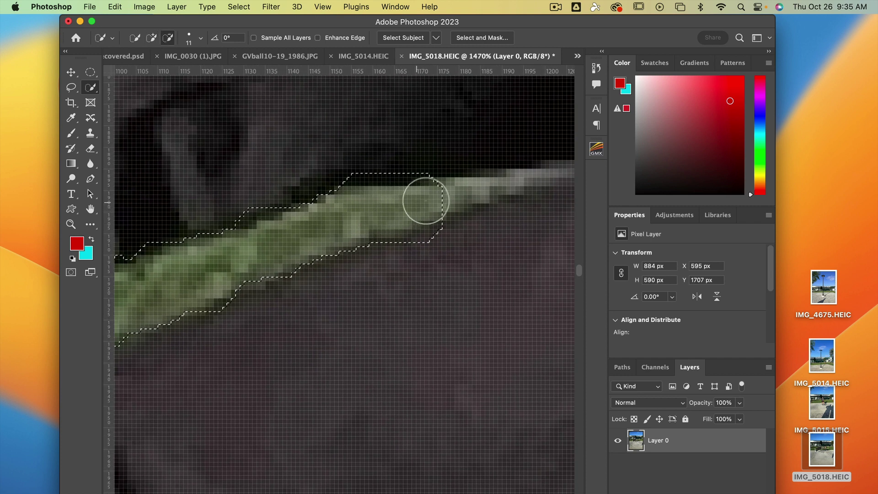
# Reduce the Quick Selection brush to 6 px and subtract more of the thin end of the grass strip between the thighs
pyautogui.click(199, 38)
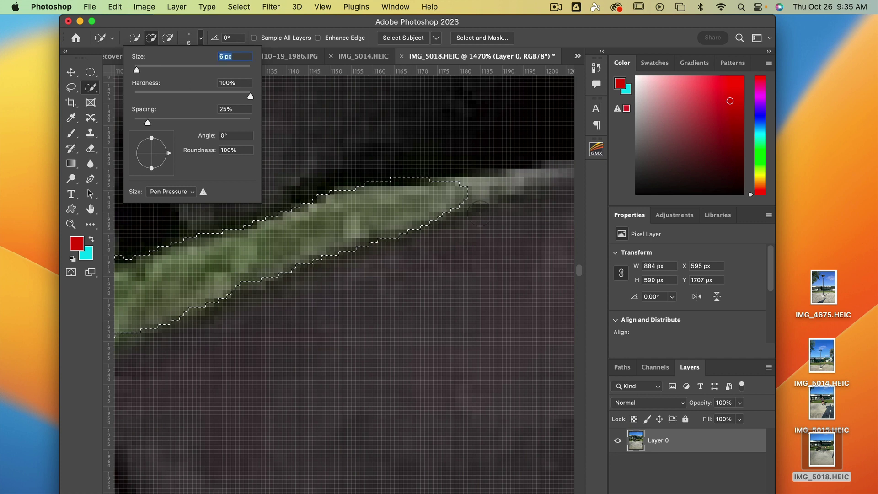
pyautogui.moveTo(455, 194); pyautogui.dragTo(480, 190)
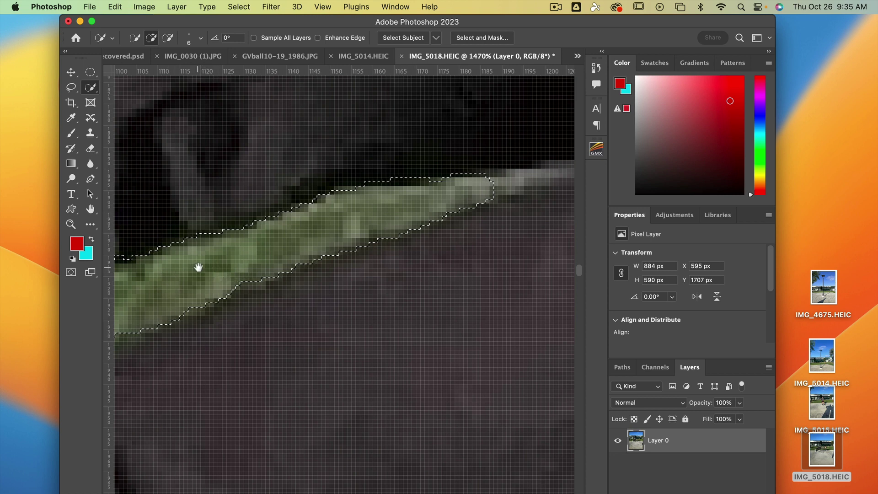
pyautogui.moveTo(199, 264); pyautogui.dragTo(356, 247)
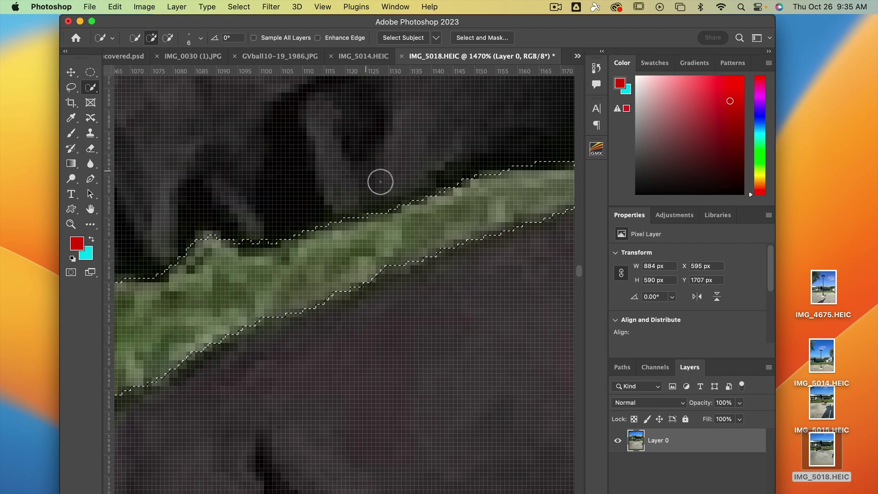
pyautogui.moveTo(402, 197); pyautogui.dragTo(409, 250)
# Add the lower white shoe to the selection with a 21 px brush and subtract the pavement picked up above it
pyautogui.moveTo(313, 215); pyautogui.dragTo(453, 289)
pyautogui.moveTo(453, 289); pyautogui.dragTo(424, 279)
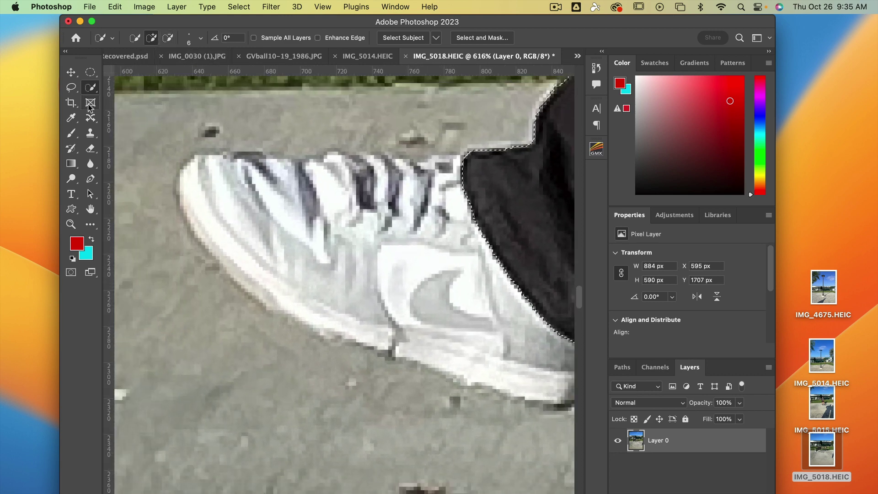
pyautogui.click(201, 38)
pyautogui.click(387, 254)
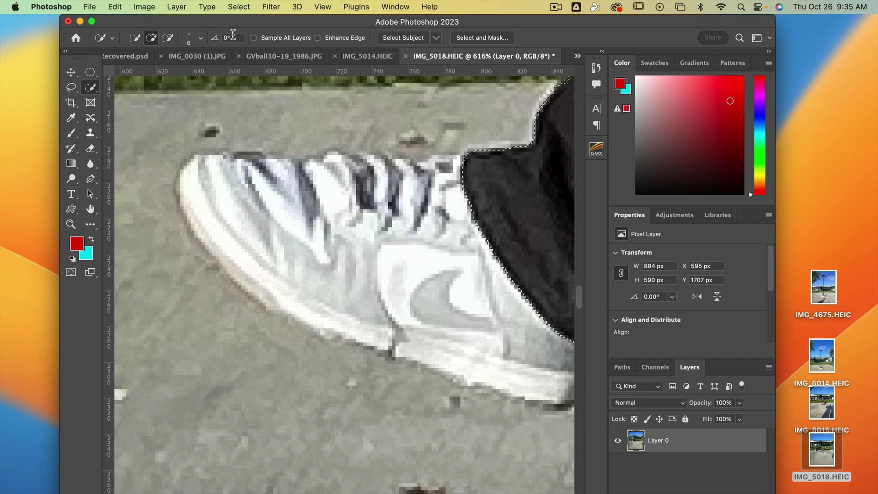
pyautogui.click(201, 38)
pyautogui.moveTo(141, 68); pyautogui.dragTo(147, 66)
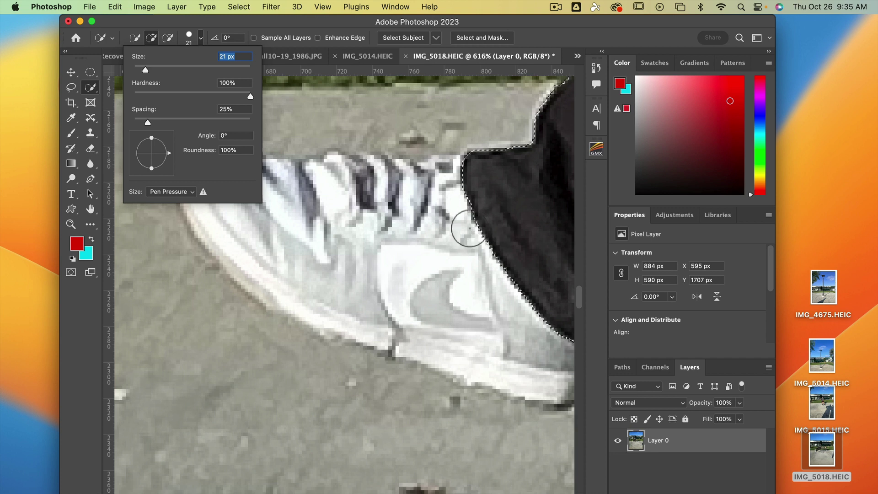
pyautogui.moveTo(480, 220)
pyautogui.mouseDown()
pyautogui.moveTo(488, 263)
pyautogui.moveTo(452, 179)
pyautogui.mouseUp()
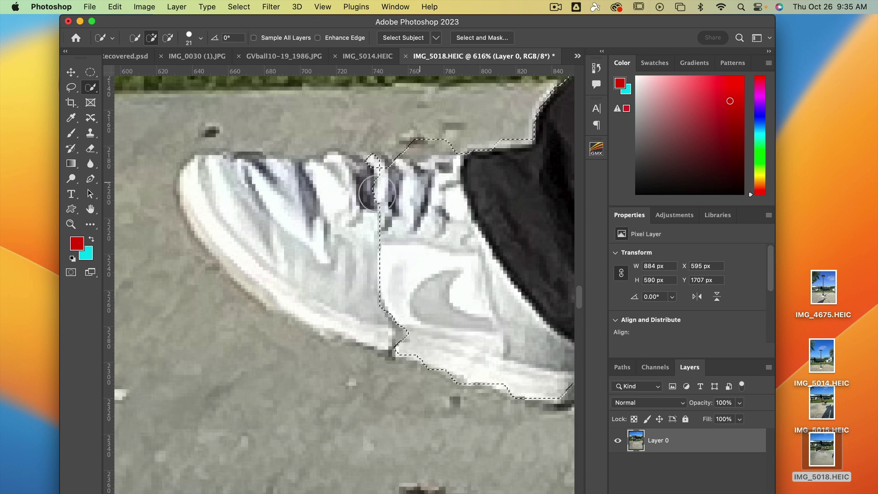
pyautogui.moveTo(372, 193)
pyautogui.mouseDown()
pyautogui.moveTo(233, 176)
pyautogui.moveTo(275, 275)
pyautogui.moveTo(378, 342)
pyautogui.mouseUp()
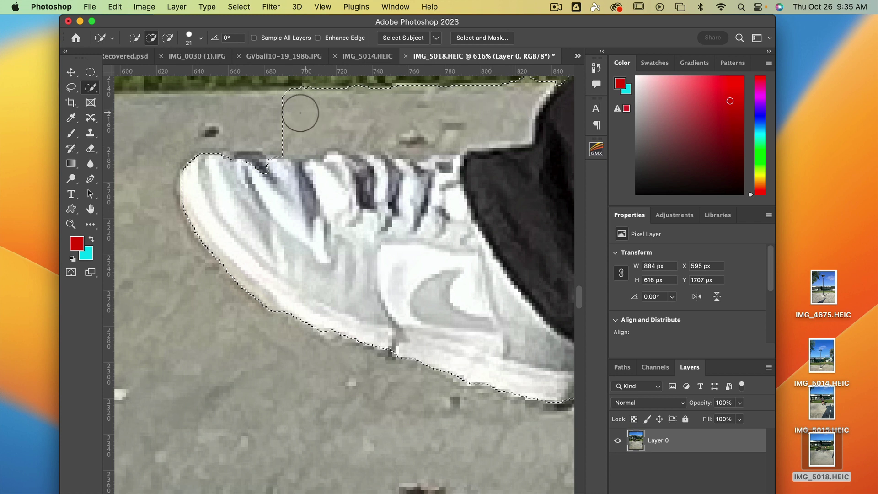
pyautogui.moveTo(322, 144); pyautogui.dragTo(306, 177)
pyautogui.moveTo(281, 140)
pyautogui.mouseDown()
pyautogui.moveTo(255, 137)
pyautogui.moveTo(458, 132)
pyautogui.mouseUp()
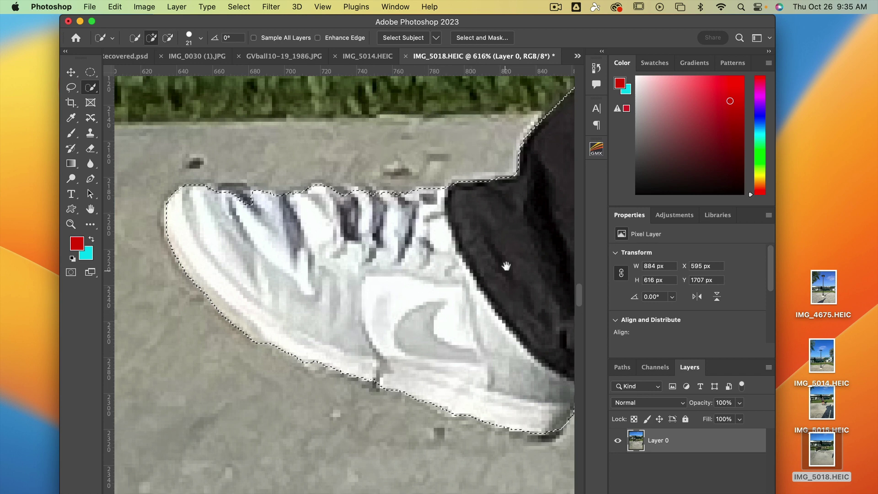
# Set the Quick Selection brush to 35 px and extend the selection over the green sweatshirt's torso and sleeves
pyautogui.moveTo(501, 267); pyautogui.dragTo(197, 265)
pyautogui.moveTo(472, 223); pyautogui.dragTo(227, 239)
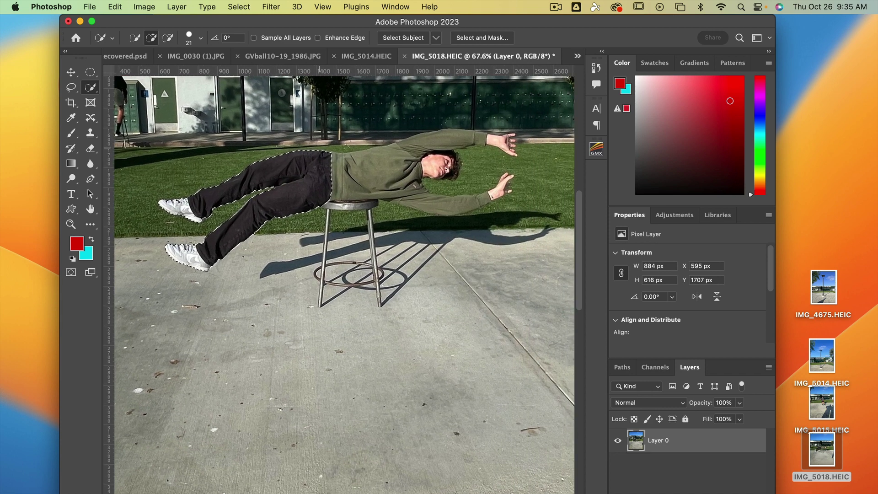
pyautogui.click(200, 39)
pyautogui.moveTo(149, 66); pyautogui.dragTo(154, 69)
pyautogui.click(358, 164)
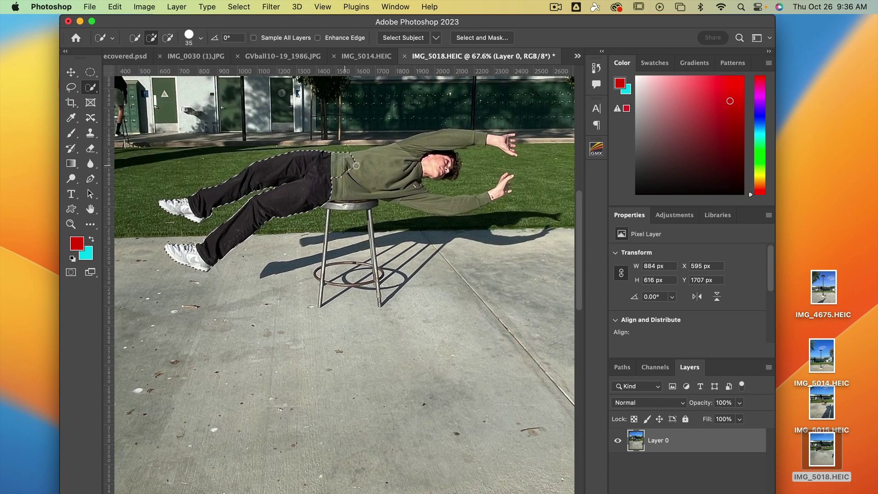
pyautogui.moveTo(429, 142)
pyautogui.mouseDown()
pyautogui.moveTo(407, 186)
pyautogui.moveTo(442, 204)
pyautogui.moveTo(470, 204)
pyautogui.moveTo(503, 172)
pyautogui.mouseUp()
# Subtract the grass between the outstretched arms from the selection
pyautogui.keyDown('alt'); pyautogui.scroll(10, 503, 172); pyautogui.keyUp('alt')
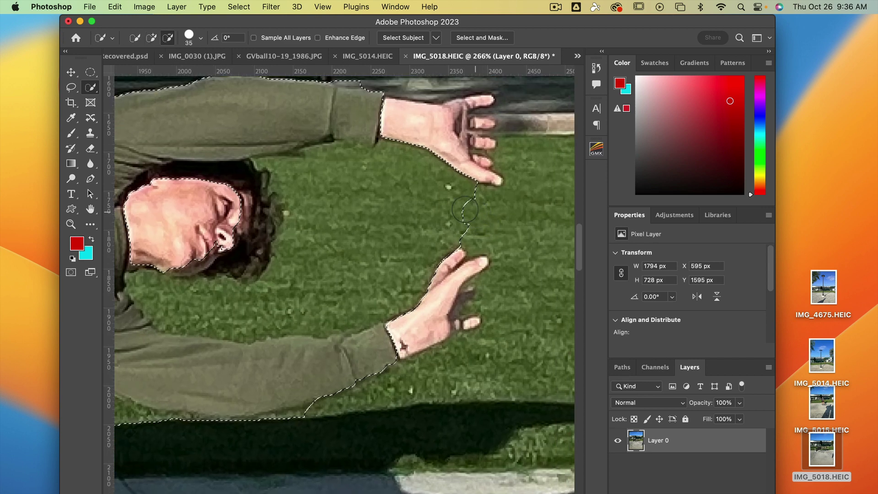
pyautogui.moveTo(465, 209)
pyautogui.keyDown('alt'); pyautogui.mouseDown()
pyautogui.moveTo(427, 182)
pyautogui.moveTo(470, 196)
pyautogui.moveTo(424, 167)
pyautogui.moveTo(447, 161)
pyautogui.moveTo(278, 170)
pyautogui.moveTo(262, 276)
pyautogui.mouseUp(); pyautogui.keyUp('alt')
pyautogui.keyDown('alt'); pyautogui.moveTo(207, 292); pyautogui.dragTo(176, 298); pyautogui.keyUp('alt')
pyautogui.hscroll(-5, 272, 215)
# Set the Quick Selection brush to 17 px and add the face and curly hair to the selection
pyautogui.click(200, 39)
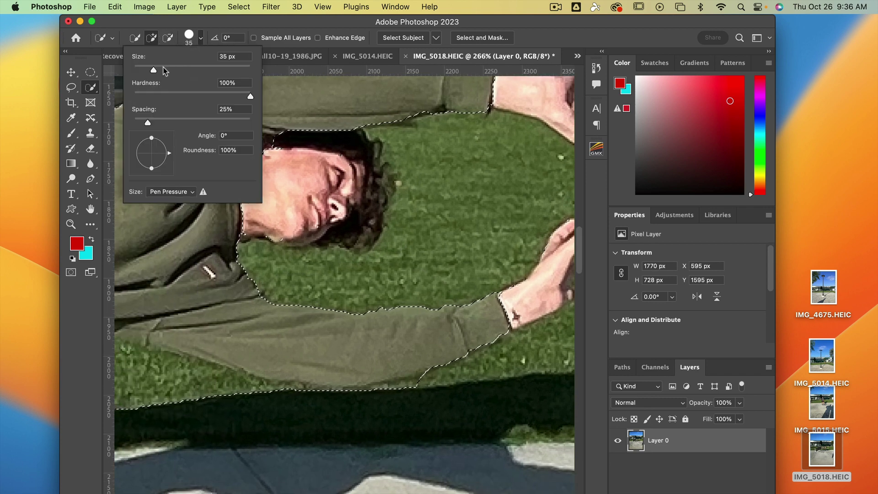
pyautogui.moveTo(153, 70); pyautogui.dragTo(143, 70)
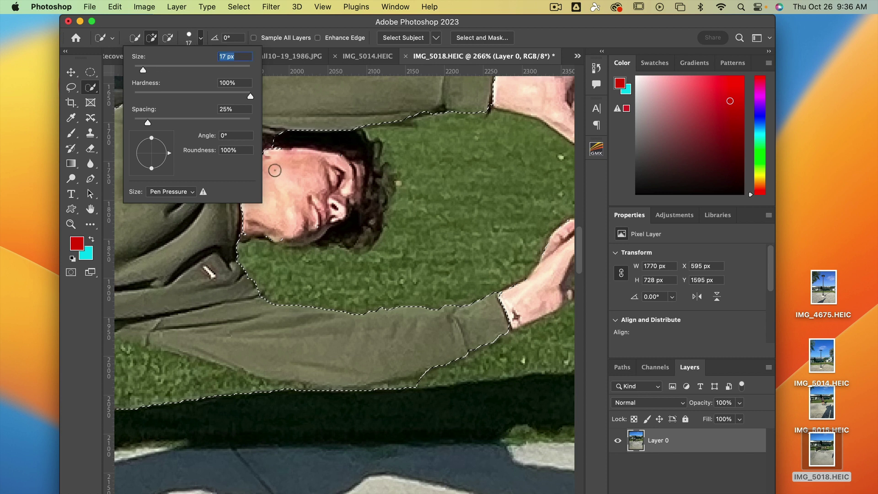
pyautogui.moveTo(278, 166)
pyautogui.mouseDown()
pyautogui.moveTo(304, 141)
pyautogui.moveTo(379, 166)
pyautogui.moveTo(381, 186)
pyautogui.mouseUp()
pyautogui.moveTo(358, 230)
pyautogui.mouseDown()
pyautogui.moveTo(366, 238)
pyautogui.moveTo(261, 238)
pyautogui.moveTo(269, 256)
pyautogui.moveTo(255, 245)
pyautogui.moveTo(250, 262)
pyautogui.moveTo(296, 254)
pyautogui.moveTo(276, 254)
pyautogui.mouseUp()
pyautogui.press('alt')
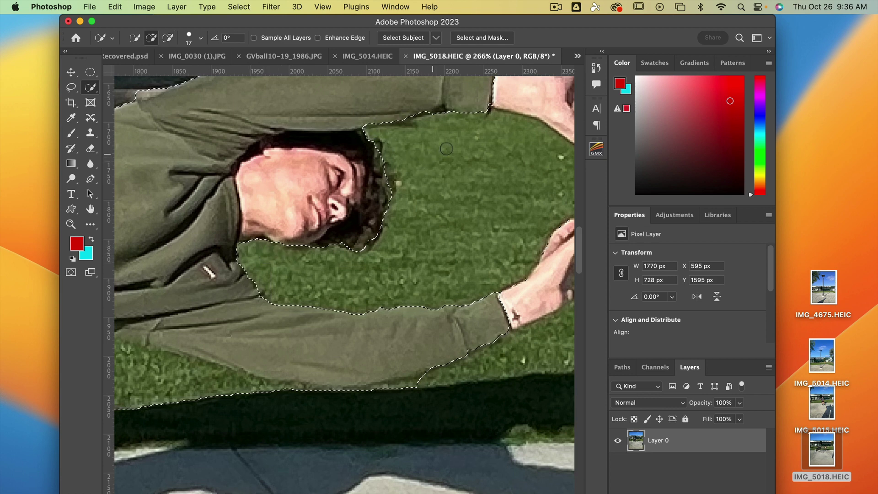
# Subtract the grass below the lower sleeve from the selection
pyautogui.press('space')
pyautogui.moveTo(367, 240); pyautogui.dragTo(306, 223)
pyautogui.moveTo(282, 364)
pyautogui.mouseDown()
pyautogui.moveTo(256, 372)
pyautogui.moveTo(287, 365)
pyautogui.mouseUp()
pyautogui.press('space')
pyautogui.moveTo(187, 370)
pyautogui.mouseDown()
pyautogui.moveTo(376, 328)
pyautogui.moveTo(299, 317)
pyautogui.mouseUp()
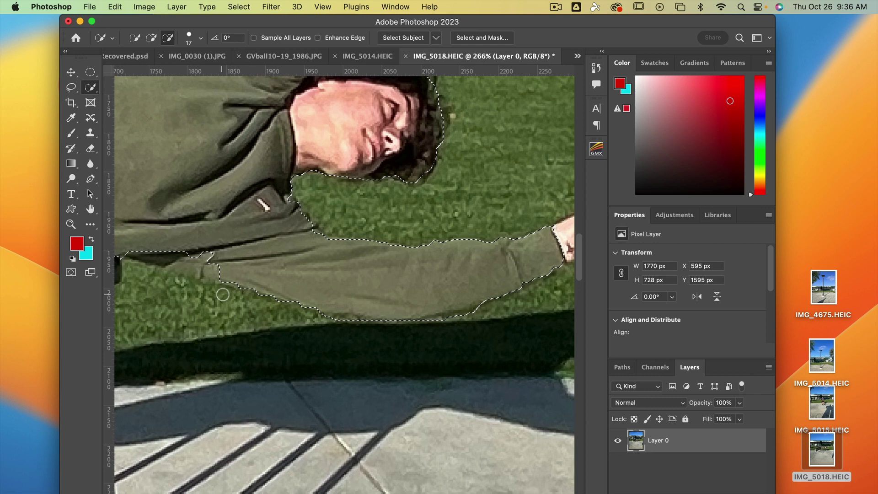
# Add the cut-off underside of the lower sleeve near the armpit back to the selection
pyautogui.press('space')
pyautogui.moveTo(215, 271)
pyautogui.mouseDown()
pyautogui.moveTo(306, 271)
pyautogui.moveTo(293, 257)
pyautogui.moveTo(245, 250)
pyautogui.mouseUp()
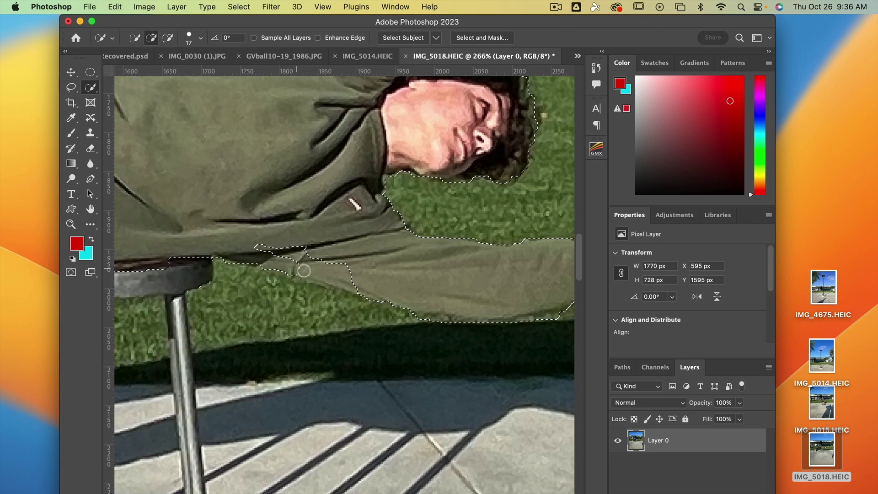
pyautogui.moveTo(359, 287); pyautogui.dragTo(257, 246)
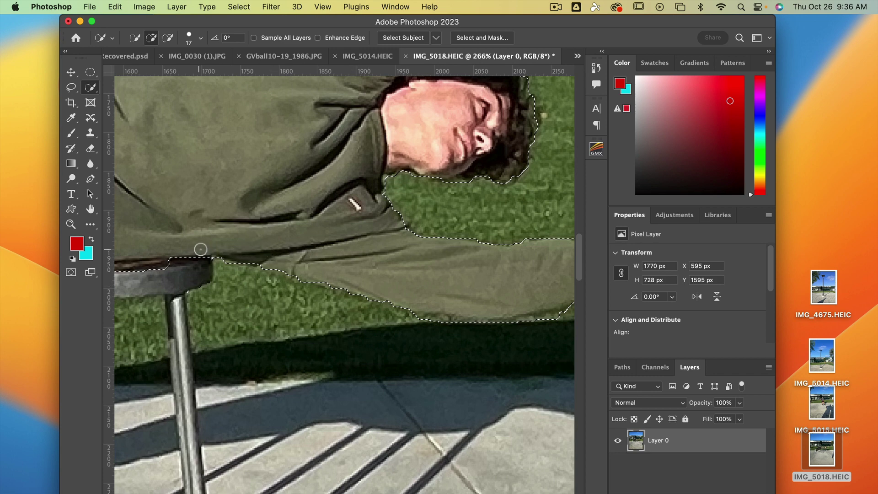
# Subtract the stool seat below the sweatshirt's hem from the selection
pyautogui.press('space')
pyautogui.moveTo(200, 247); pyautogui.dragTo(356, 230)
pyautogui.press('alt')
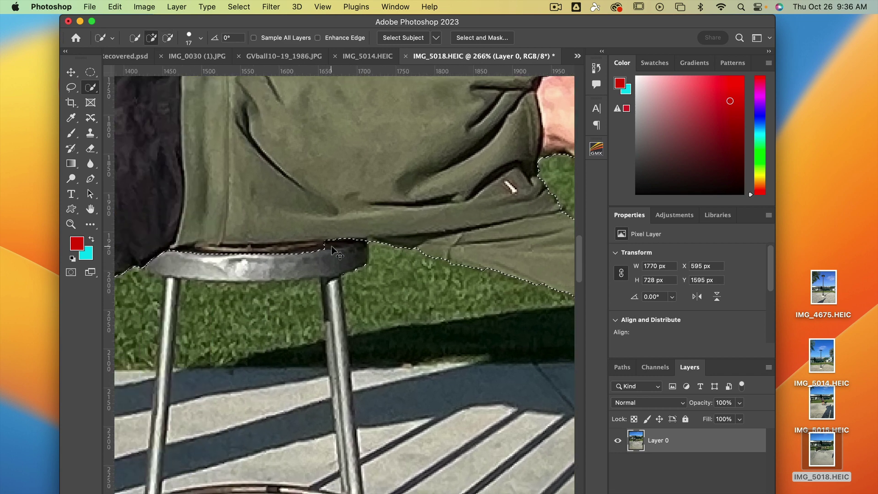
pyautogui.keyDown('alt'); pyautogui.click(364, 259); pyautogui.keyUp('alt')
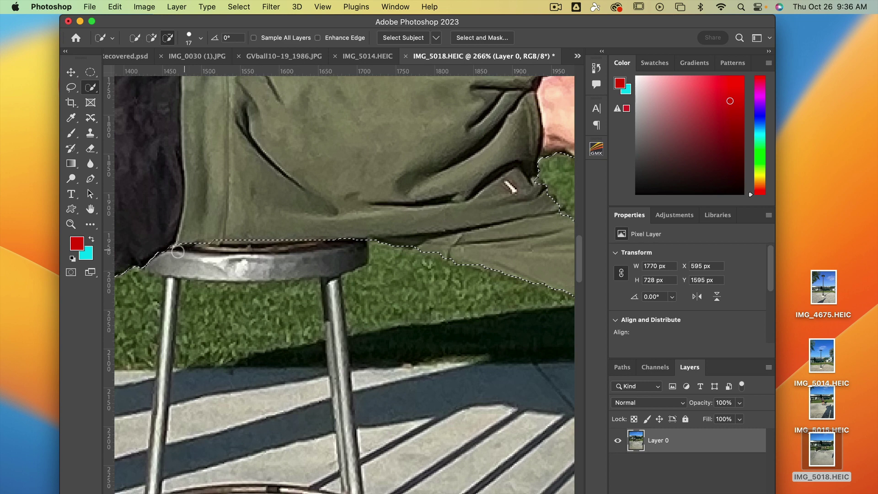
# Add the lower hand and its fingers to the selection
pyautogui.press('space')
pyautogui.moveTo(439, 188); pyautogui.dragTo(111, 269)
pyautogui.moveTo(397, 266); pyautogui.dragTo(326, 243)
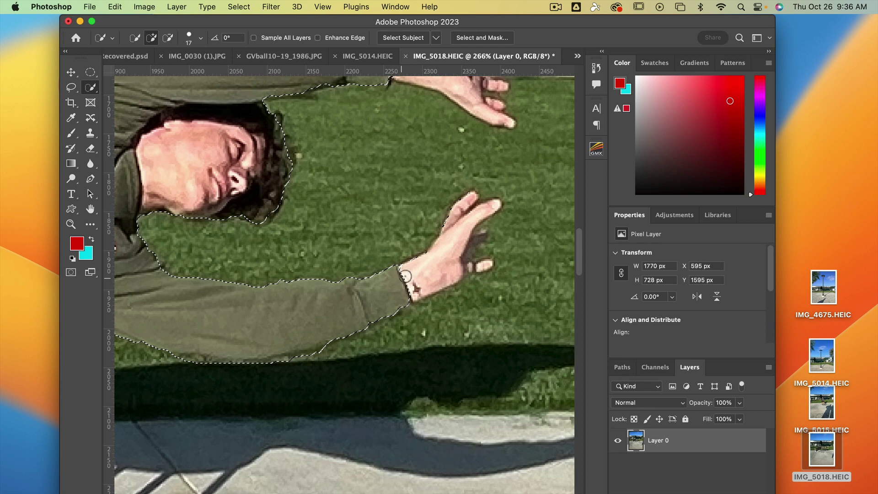
pyautogui.moveTo(409, 274)
pyautogui.mouseDown()
pyautogui.moveTo(435, 255)
pyautogui.moveTo(444, 265)
pyautogui.moveTo(459, 234)
pyautogui.moveTo(497, 230)
pyautogui.moveTo(503, 261)
pyautogui.moveTo(471, 287)
pyautogui.moveTo(502, 274)
pyautogui.moveTo(493, 247)
pyautogui.moveTo(509, 207)
pyautogui.mouseUp()
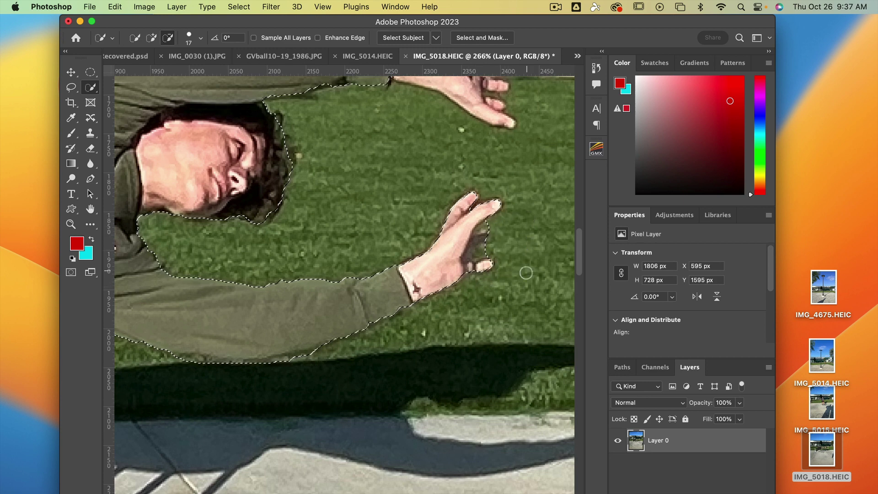
# Subtract the background strip above the upper sleeve's cuff and add the upper hand to the selection
pyautogui.scroll(5, 337, 220)
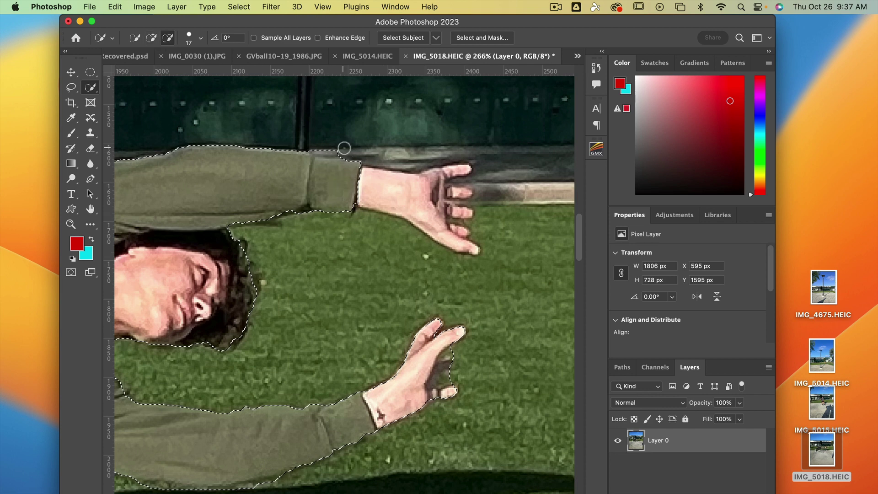
pyautogui.moveTo(344, 148)
pyautogui.mouseDown()
pyautogui.moveTo(313, 143)
pyautogui.moveTo(308, 194)
pyautogui.moveTo(274, 207)
pyautogui.mouseUp()
pyautogui.moveTo(343, 192)
pyautogui.mouseDown()
pyautogui.moveTo(320, 170)
pyautogui.moveTo(354, 170)
pyautogui.moveTo(351, 189)
pyautogui.moveTo(333, 204)
pyautogui.mouseUp()
pyautogui.moveTo(425, 197)
pyautogui.mouseDown()
pyautogui.moveTo(427, 222)
pyautogui.moveTo(474, 211)
pyautogui.moveTo(460, 182)
pyautogui.moveTo(482, 227)
pyautogui.moveTo(477, 191)
pyautogui.mouseUp()
pyautogui.press('alt')
# Copy the selected person and paste it into the IMG_5014.HEIC background photo
pyautogui.moveTo(236, 311); pyautogui.dragTo(414, 277)
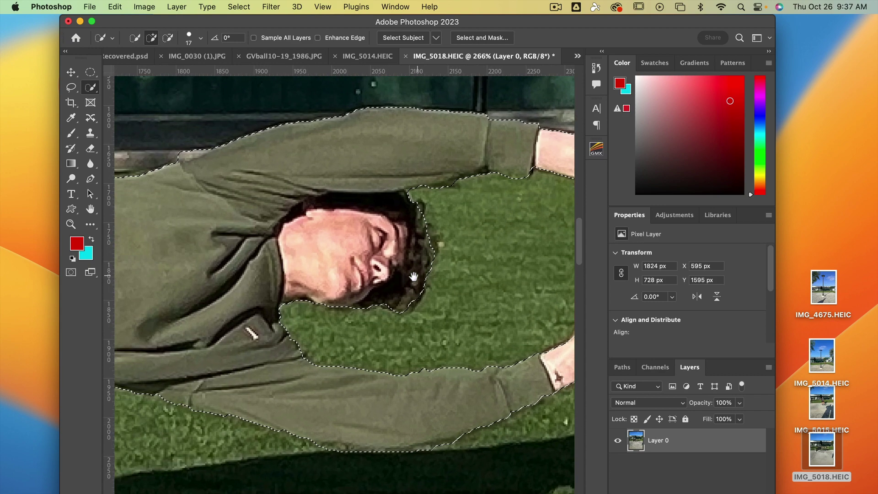
pyautogui.scroll(-10, 385, 305)
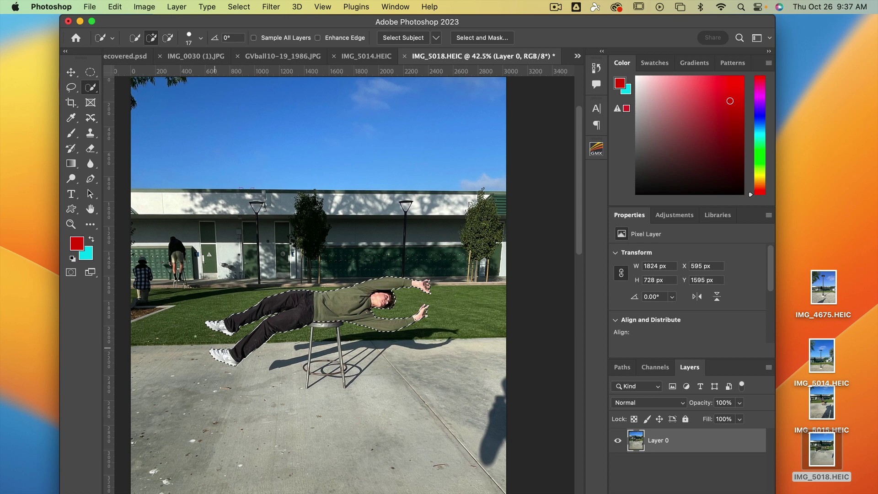
pyautogui.click(115, 6)
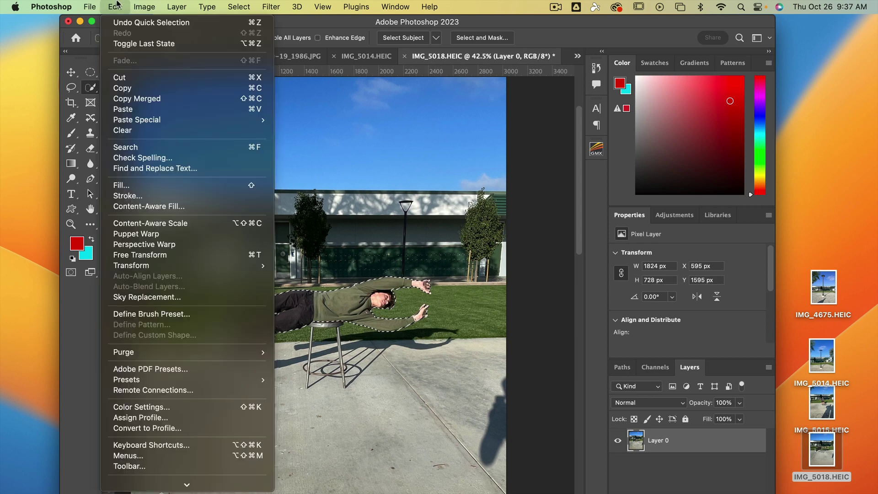
pyautogui.click(130, 88)
pyautogui.click(366, 56)
pyautogui.click(113, 6)
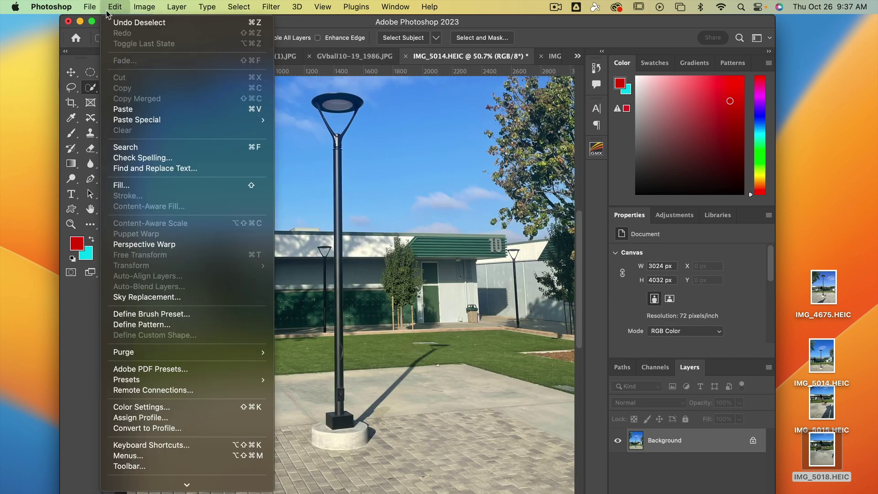
pyautogui.click(130, 109)
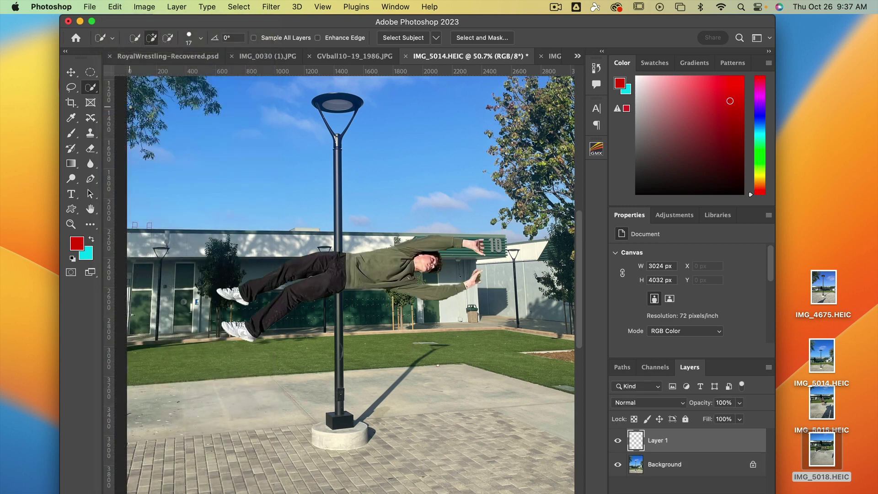
# Move the pasted person so both hands overlap the lamp post, at about X -345 px, Y 2414 px
pyautogui.click(70, 71)
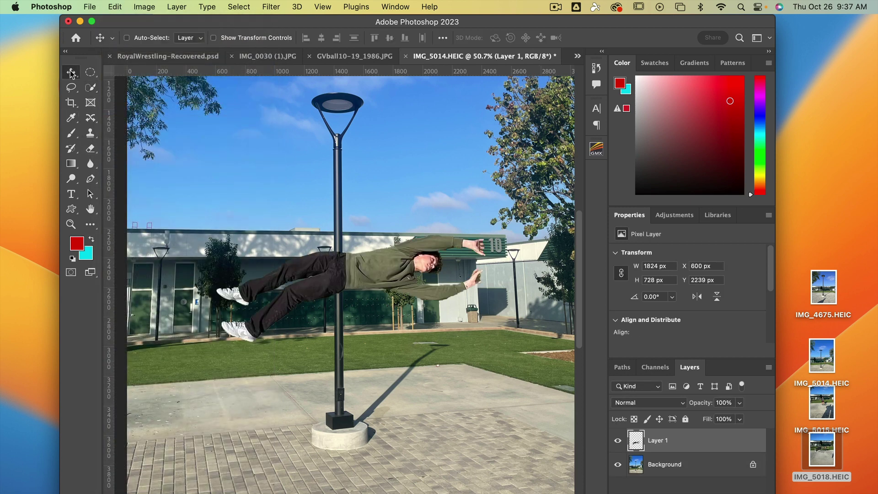
pyautogui.moveTo(390, 266); pyautogui.dragTo(244, 290)
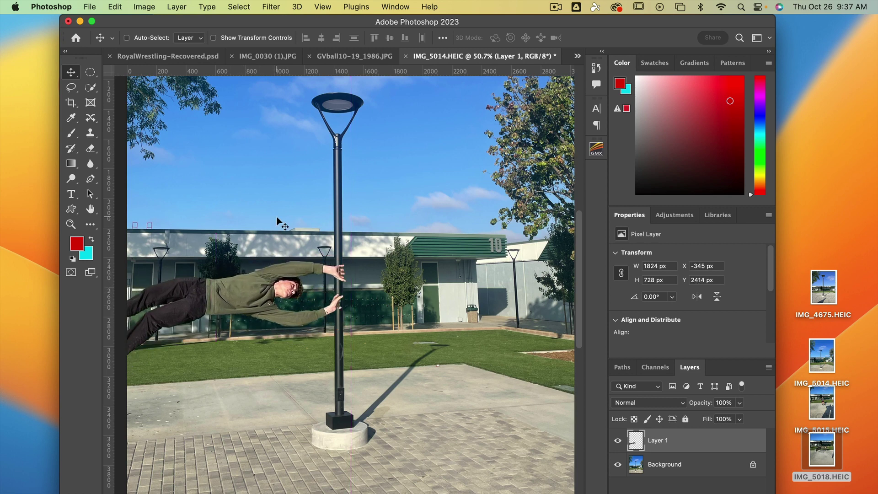
# Examine the pasted person's cut-out edges along the lower sleeve and the upper shoulder for leftover background
pyautogui.moveTo(258, 236); pyautogui.dragTo(343, 253)
pyautogui.moveTo(276, 288); pyautogui.dragTo(396, 80)
pyautogui.moveTo(340, 269); pyautogui.dragTo(318, 210)
pyautogui.moveTo(463, 267); pyautogui.dragTo(500, 267)
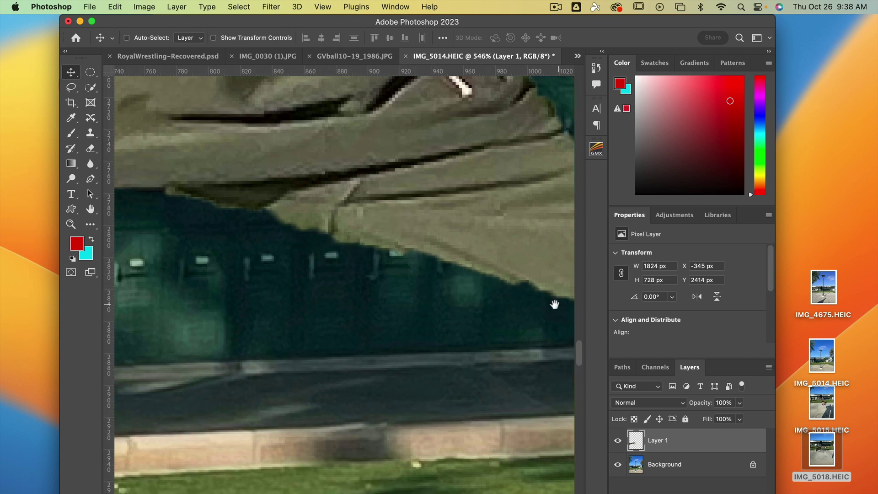
pyautogui.moveTo(554, 305); pyautogui.dragTo(425, 304)
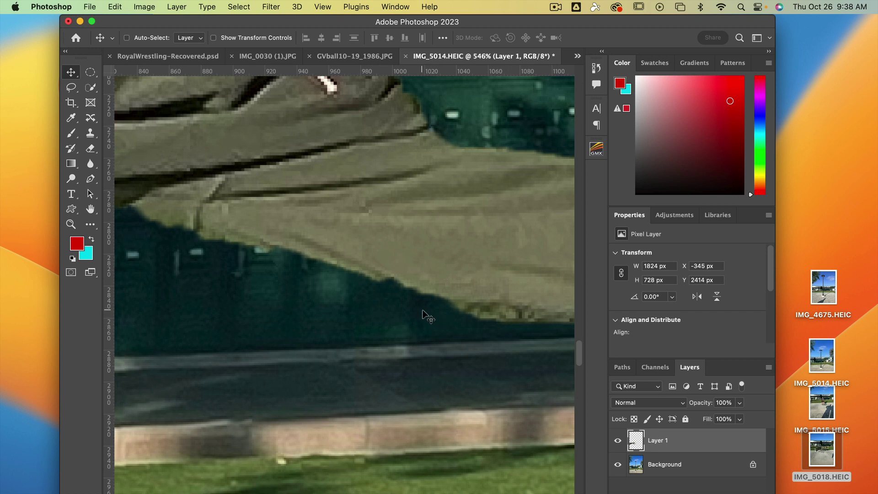
pyautogui.moveTo(526, 324); pyautogui.dragTo(309, 318)
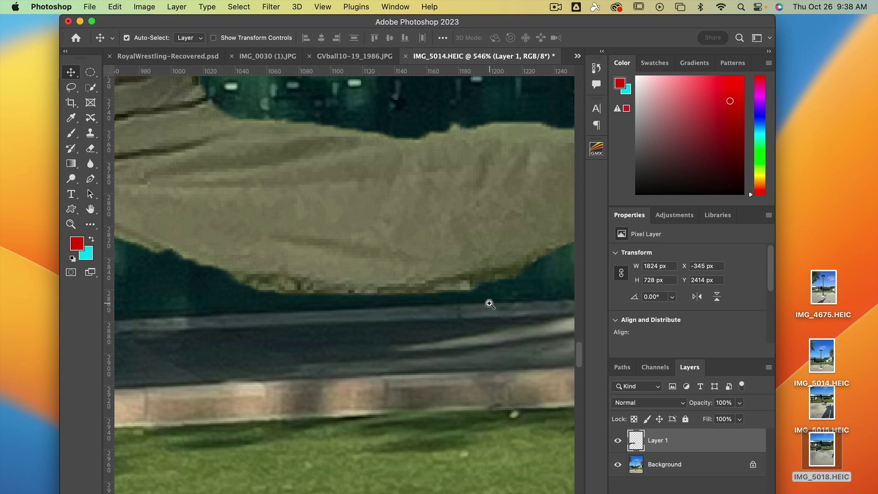
pyautogui.moveTo(488, 303); pyautogui.dragTo(380, 327)
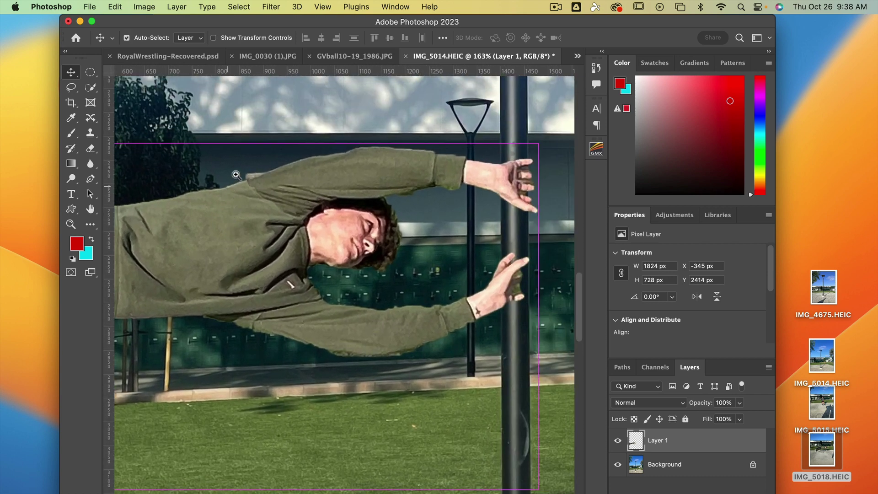
pyautogui.moveTo(224, 161); pyautogui.dragTo(274, 167)
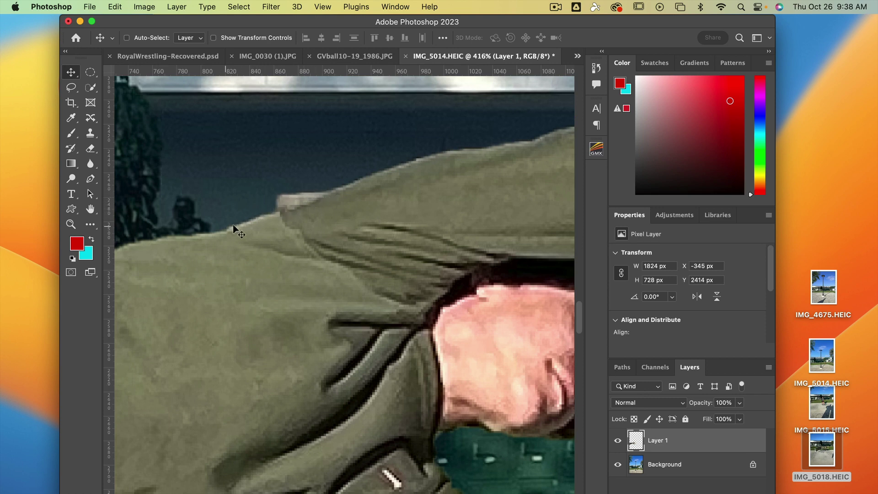
pyautogui.press('super+space')
pyautogui.moveTo(388, 247); pyautogui.dragTo(296, 246)
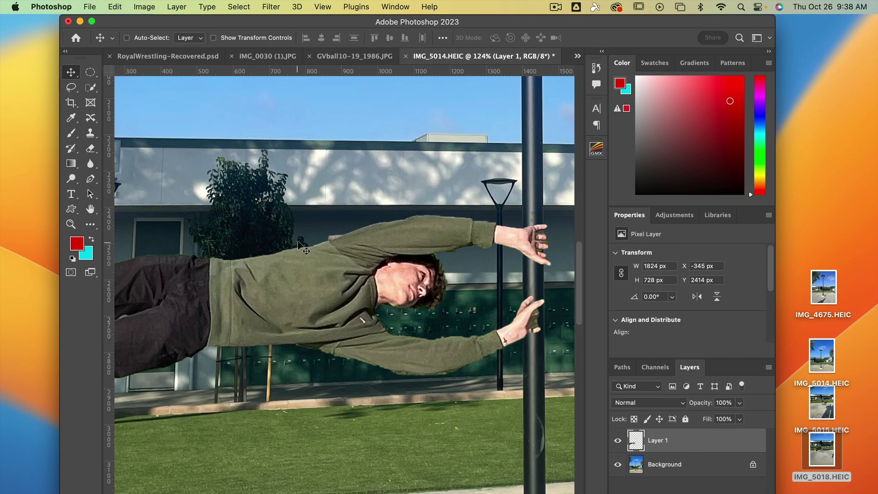
pyautogui.press('super+space')
pyautogui.moveTo(341, 249); pyautogui.dragTo(308, 256)
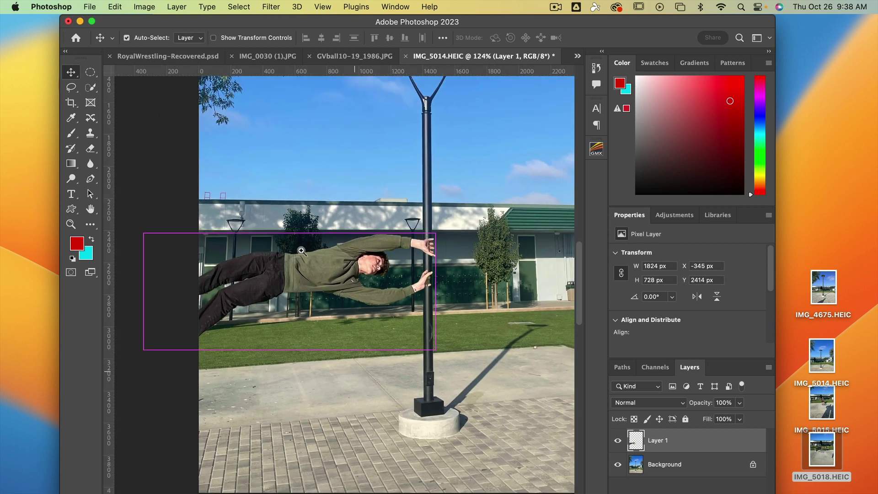
# Move the person up across the lamp post to about X 69 px, Y 2016 px, with the feet inside the photo
pyautogui.moveTo(309, 291); pyautogui.dragTo(384, 228)
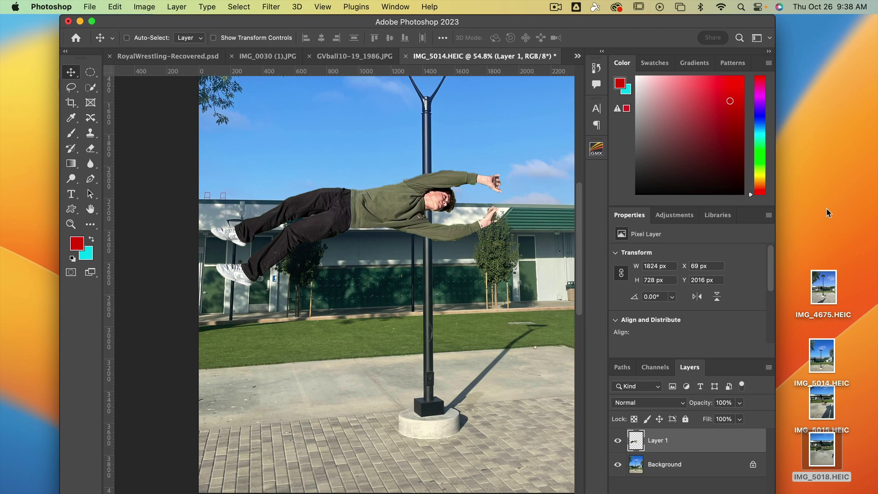